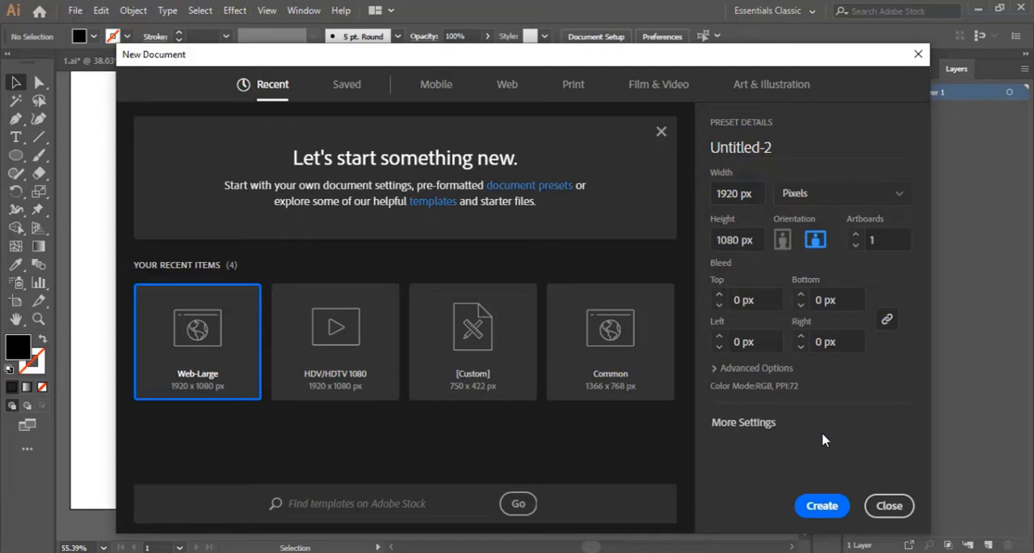
# Create a new 1920 x 1080 px landscape document from the Web-Large preset.
pyautogui.click(815, 504)
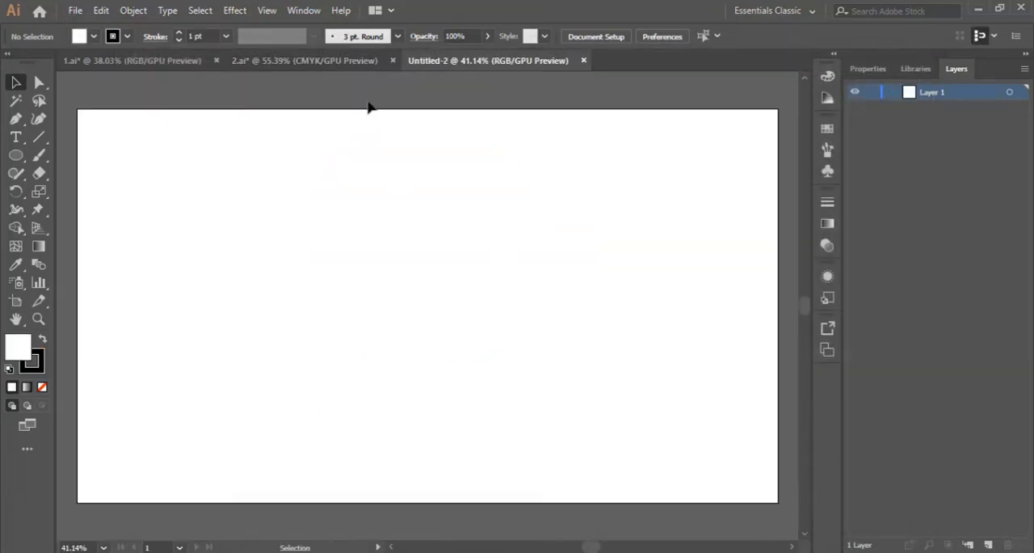
pyautogui.scroll(-1, 346, 189)
# Copy the row of six color swatch squares from 1.ai into the new Untitled-2 document.
pyautogui.click(138, 61)
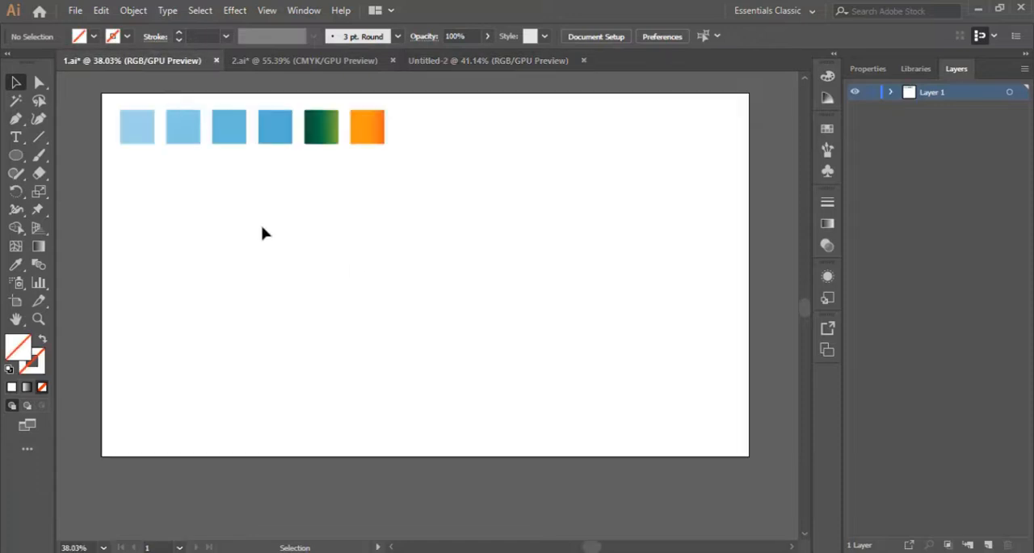
pyautogui.moveTo(378, 165); pyautogui.dragTo(144, 137)
pyautogui.moveTo(358, 139); pyautogui.dragTo(360, 169)
pyautogui.scroll(1, 457, 231)
pyautogui.click(457, 231)
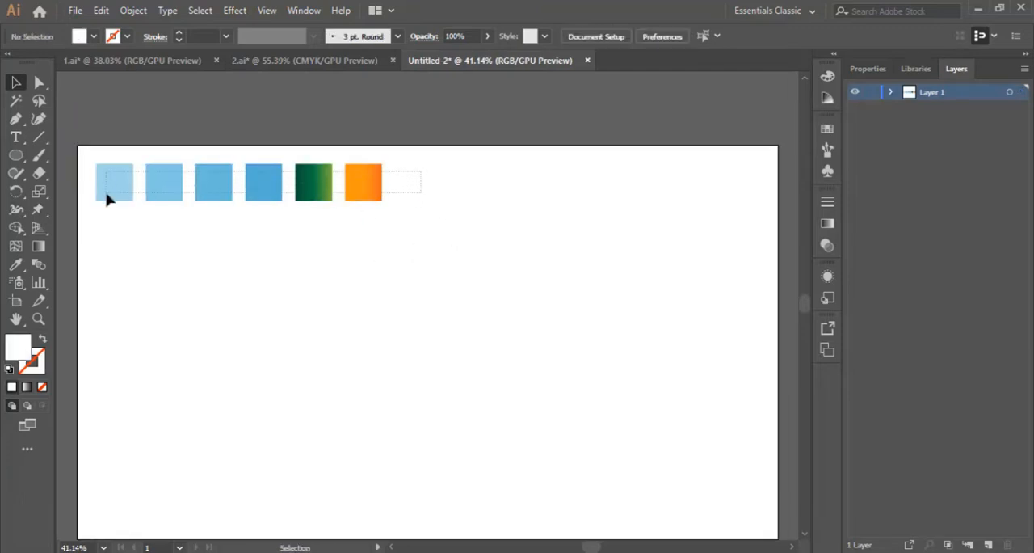
# Reposition the row of six color swatches near the artboard's upper left corner.
pyautogui.moveTo(106, 202); pyautogui.dragTo(374, 114)
pyautogui.click(413, 207)
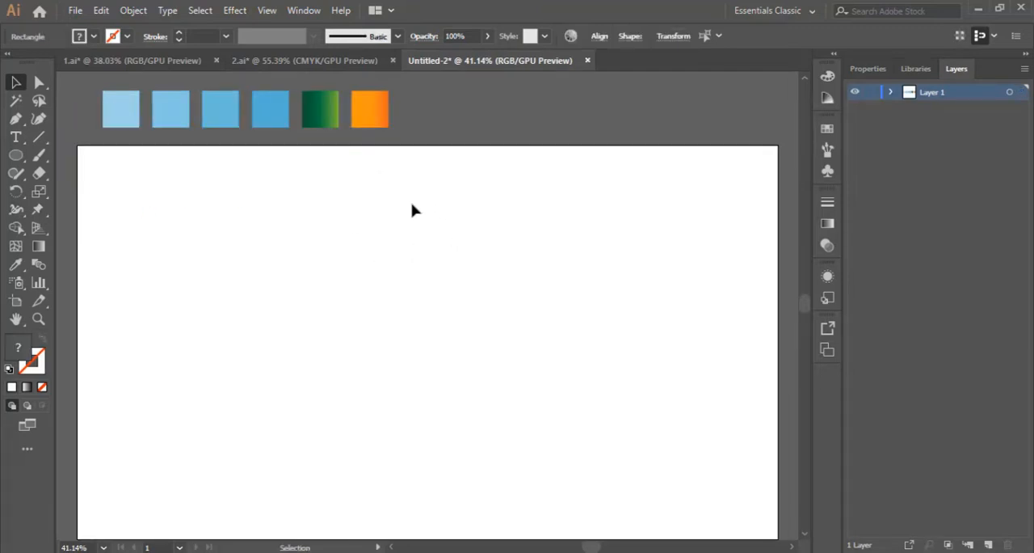
pyautogui.scroll(4, 397, 257)
pyautogui.scroll(-5, 397, 255)
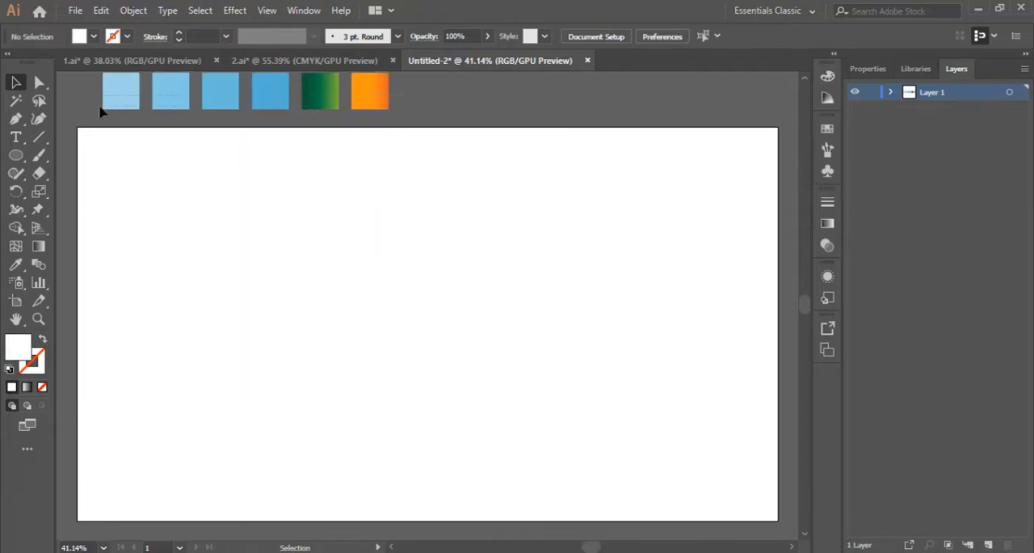
pyautogui.moveTo(100, 113); pyautogui.dragTo(369, 168)
pyautogui.click(477, 218)
pyautogui.scroll(-2, 466, 227)
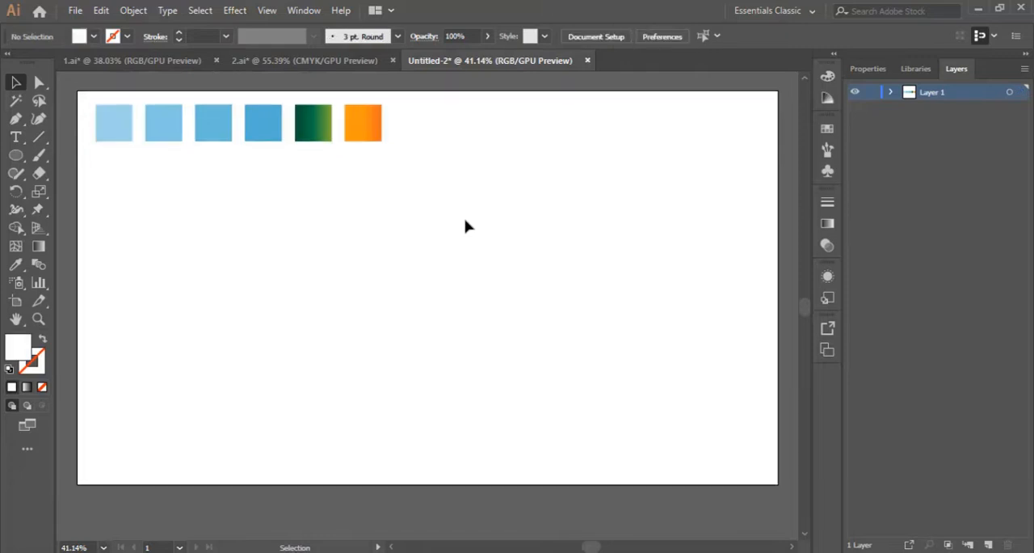
# Draw a large circle with the Ellipse tool in the empty area below the color swatches.
pyautogui.click(38, 319)
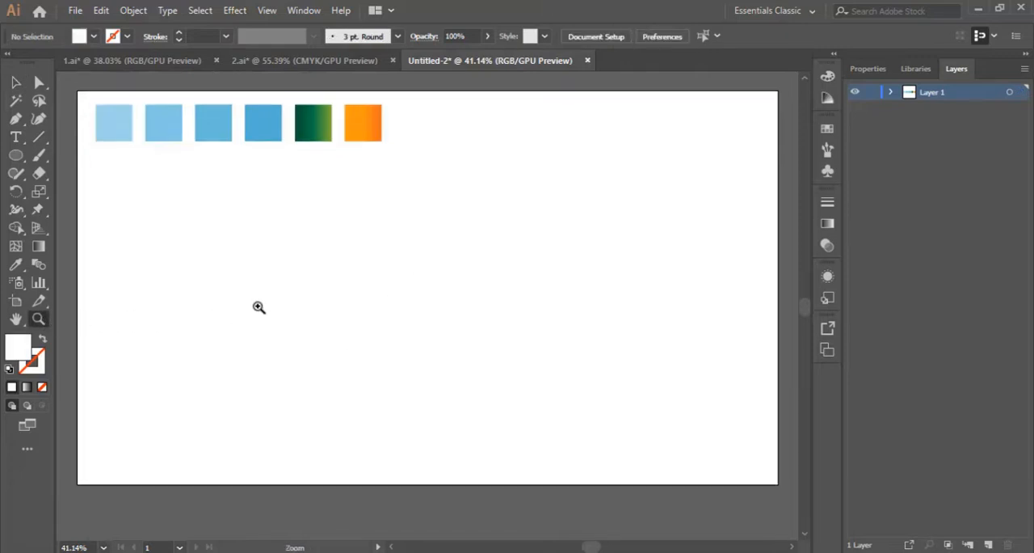
pyautogui.click(361, 301)
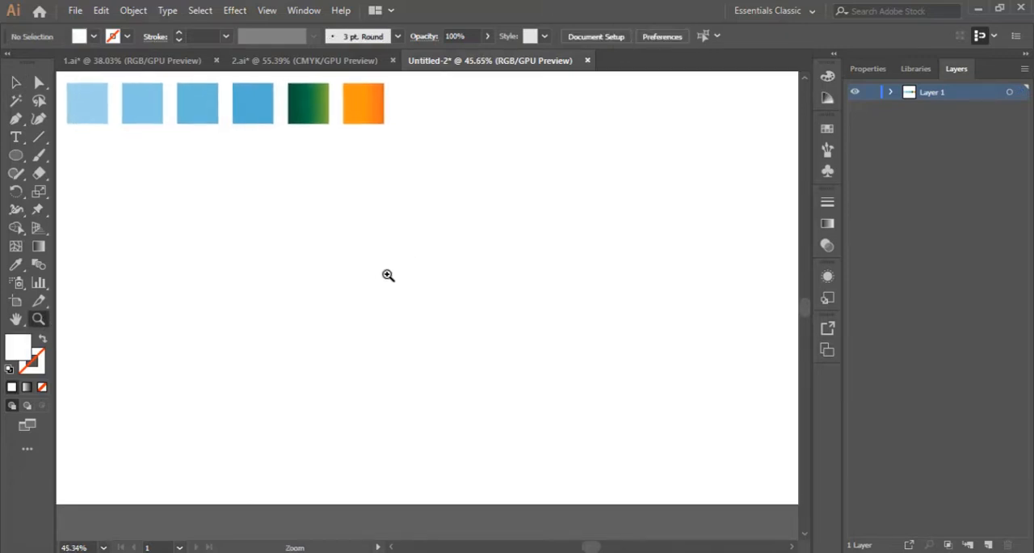
pyautogui.click(14, 160)
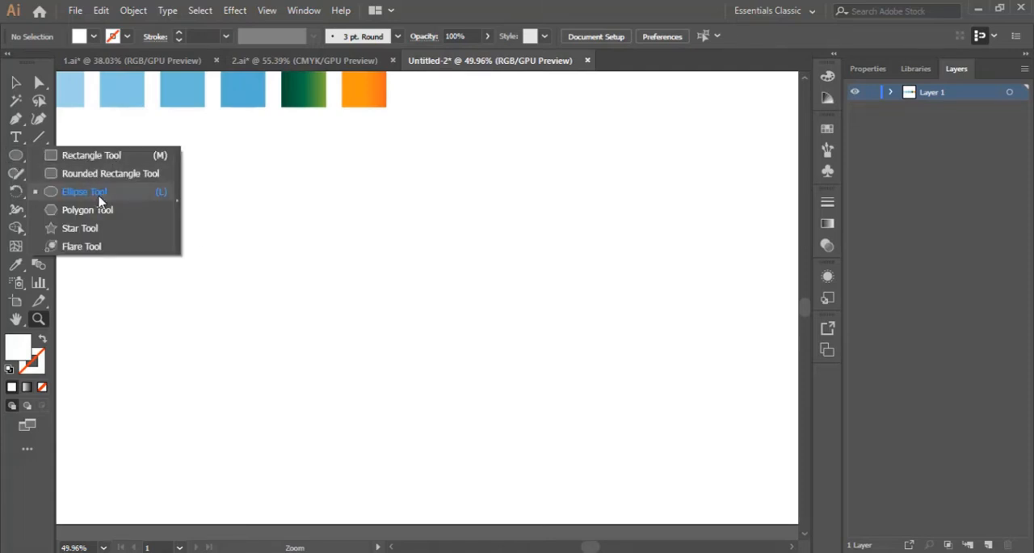
pyautogui.click(100, 201)
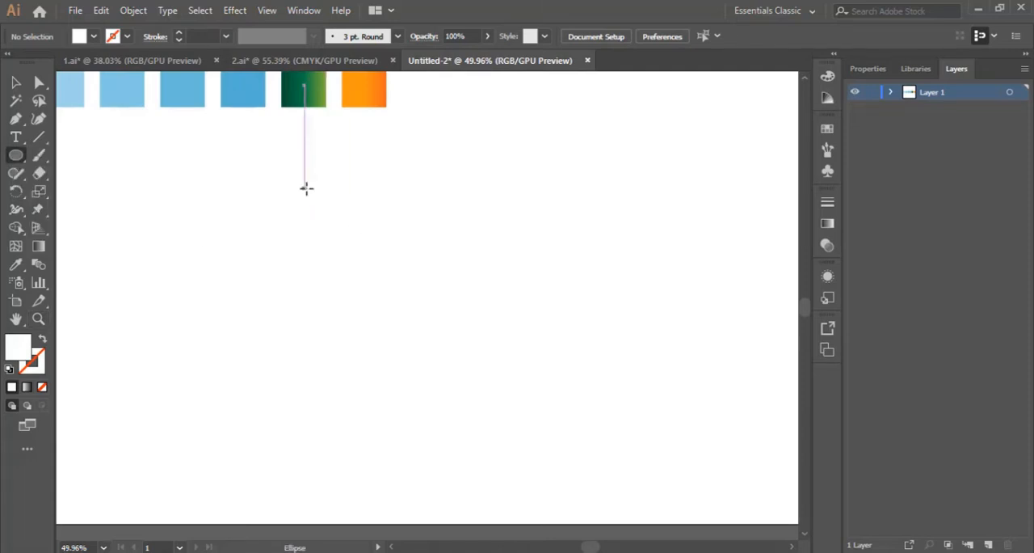
pyautogui.moveTo(306, 189); pyautogui.dragTo(596, 448)
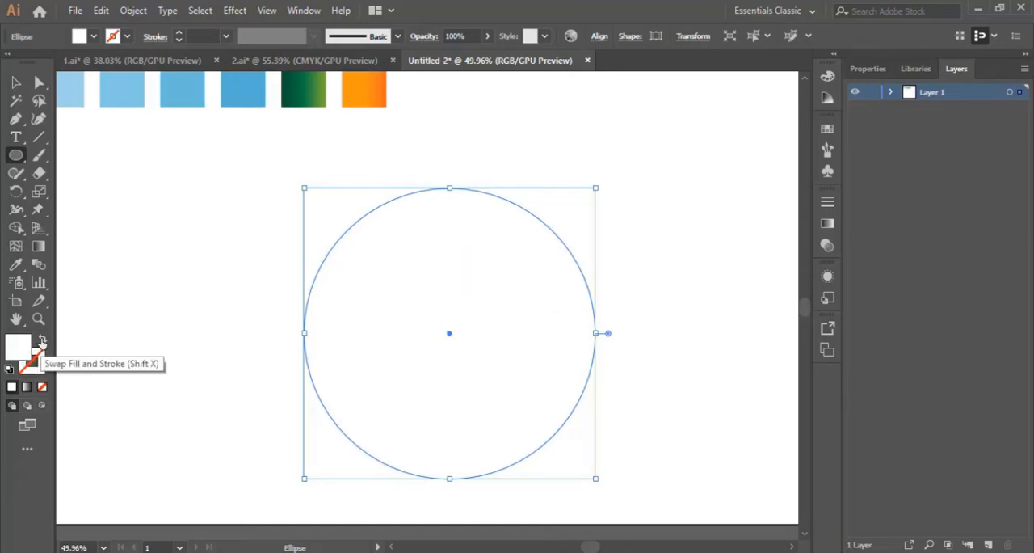
# Remove the circle's fill and give it a black (000000) stroke.
pyautogui.click(42, 341)
pyautogui.click(42, 365)
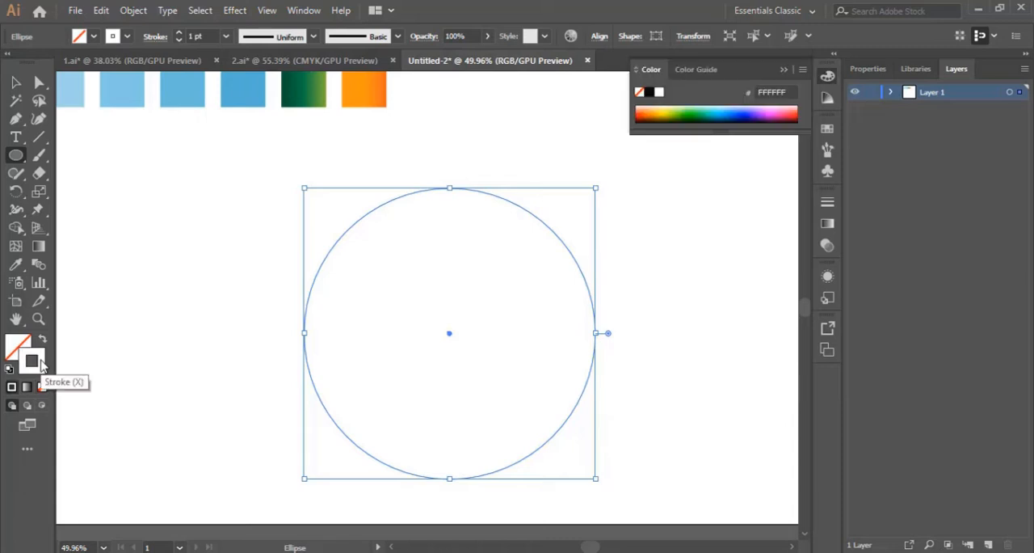
pyautogui.doubleClick(34, 362)
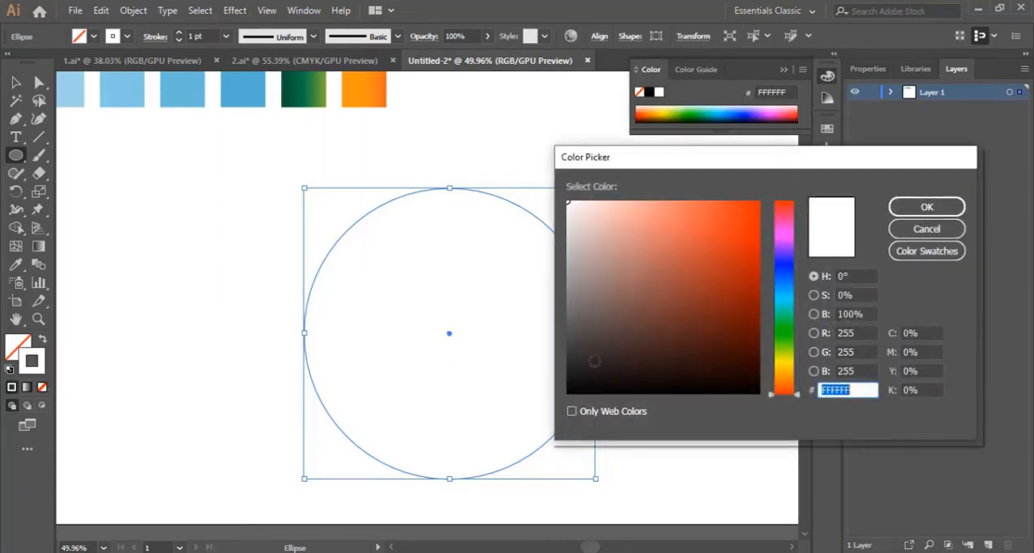
pyautogui.click(948, 212)
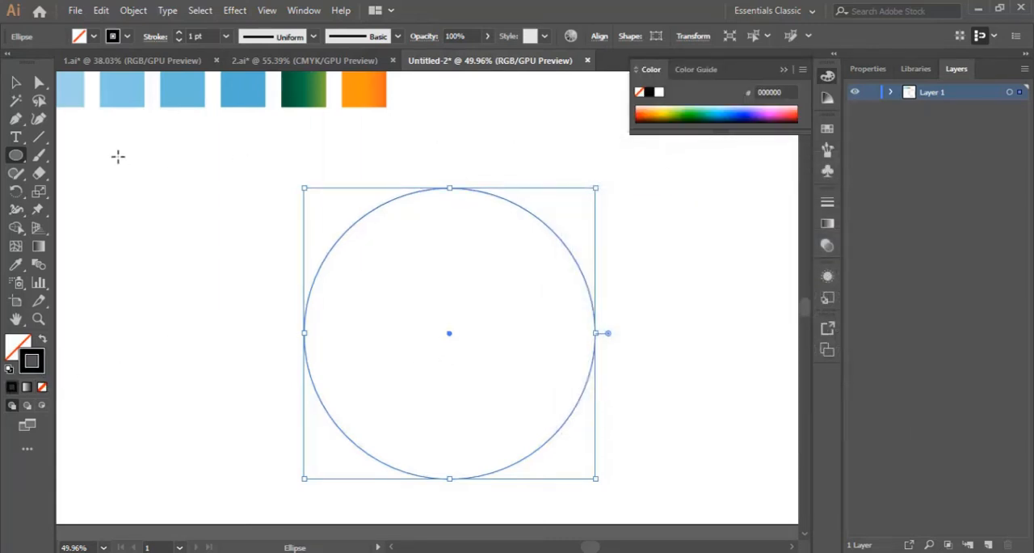
# Move the circle slightly up and to the left so it sits in the middle of the artboard.
pyautogui.click(15, 88)
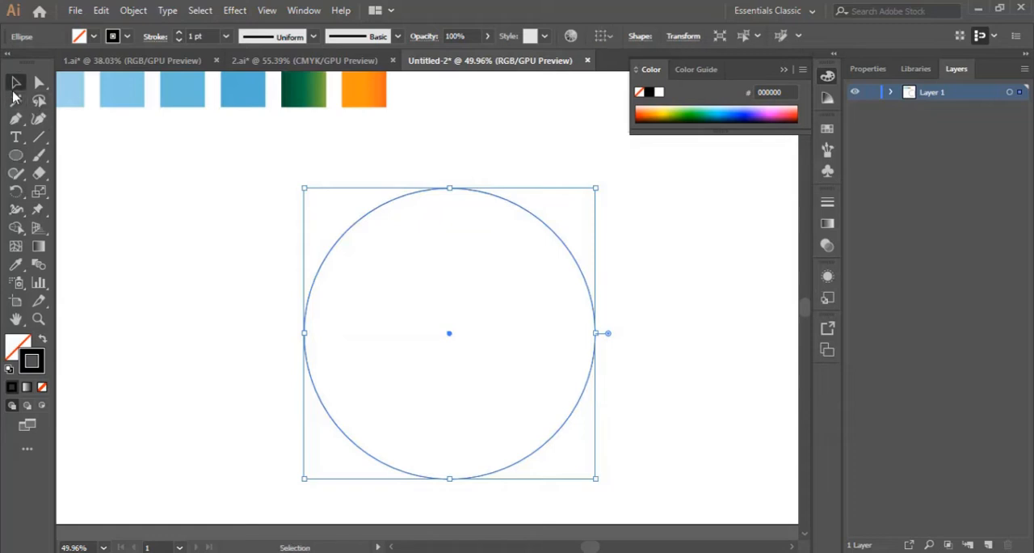
pyautogui.click(662, 268)
pyautogui.moveTo(552, 234); pyautogui.dragTo(528, 222)
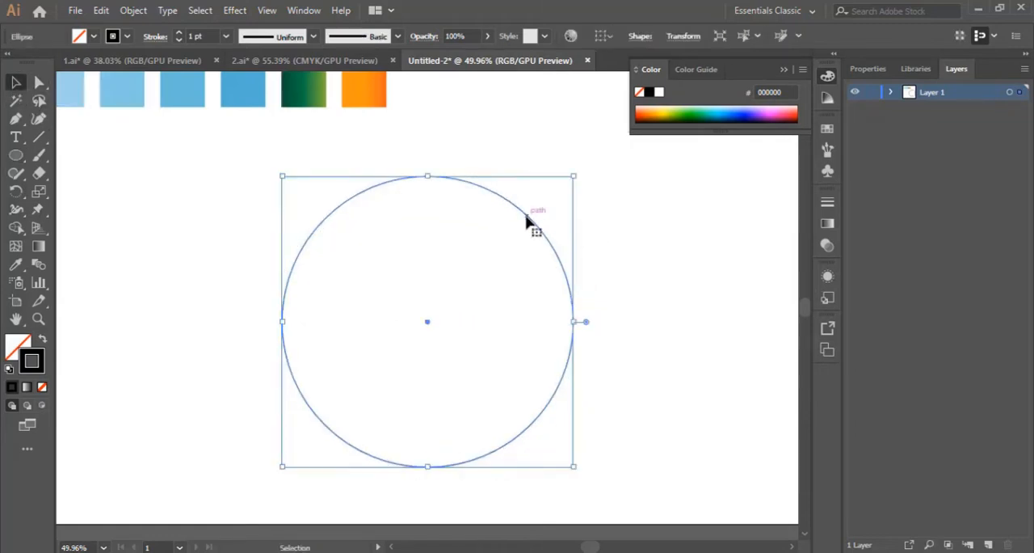
pyautogui.scroll(-1, 534, 222)
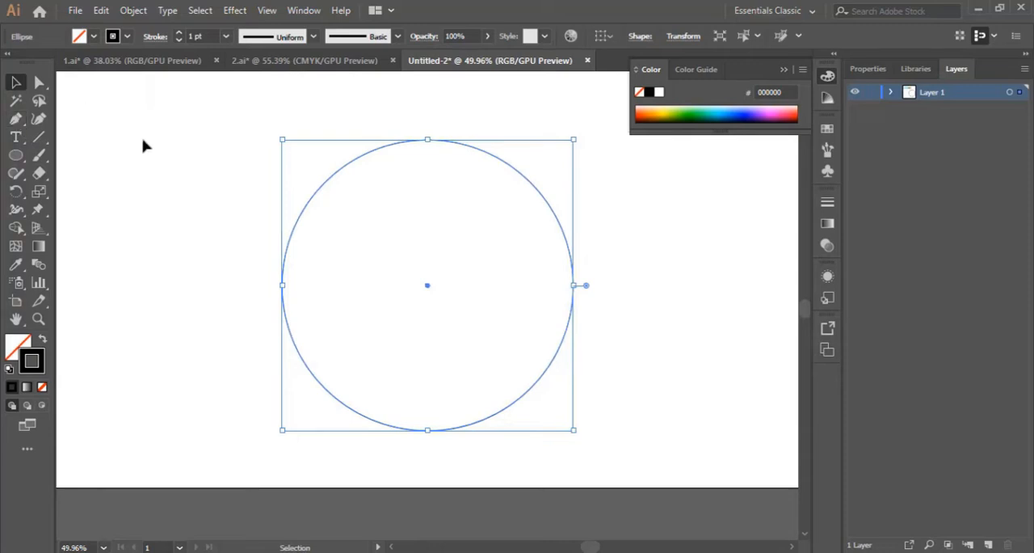
pyautogui.click(154, 151)
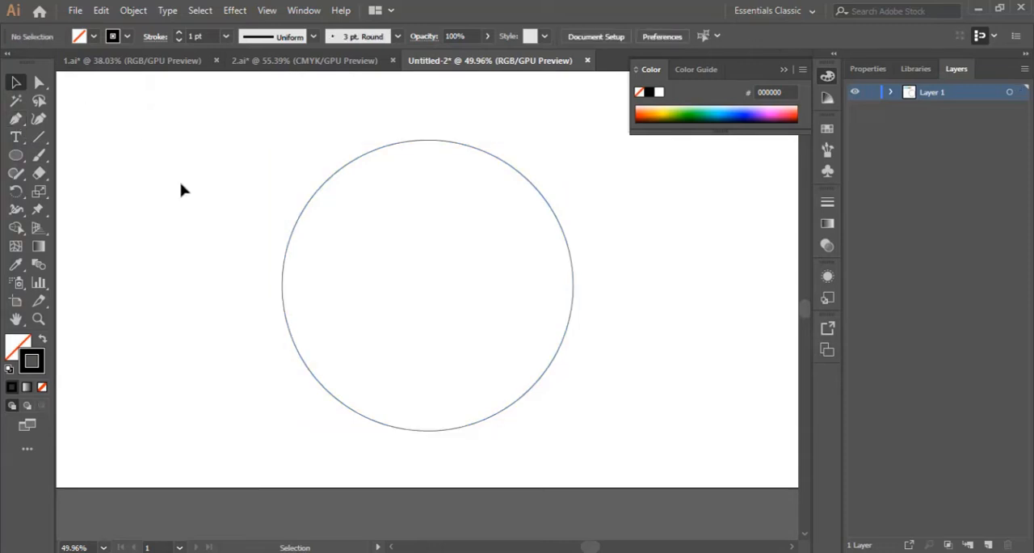
# Draw a two-hump curved path with the Pen tool from the circle's lower left edge to its right edge, with a sharp corner between the humps.
pyautogui.click(17, 120)
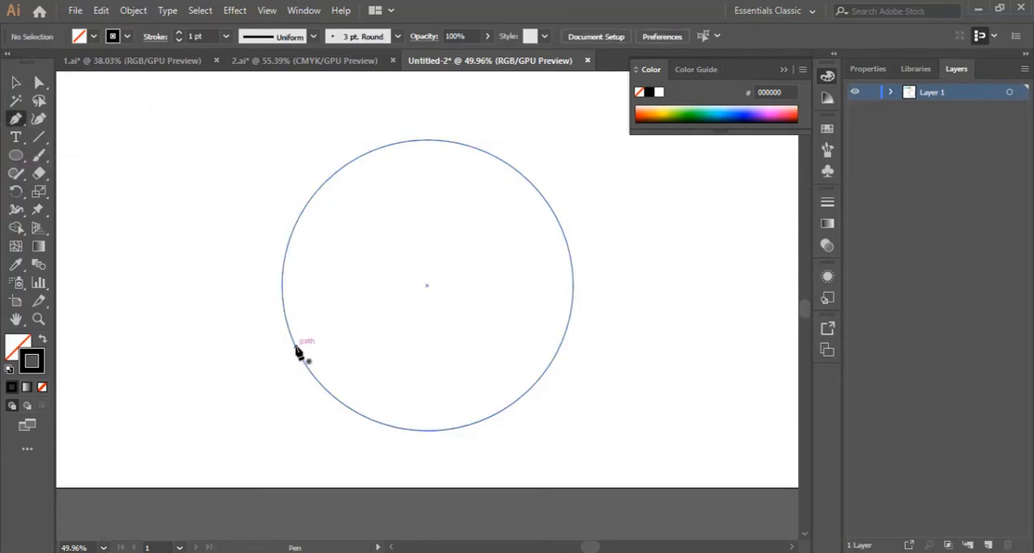
pyautogui.click(296, 346)
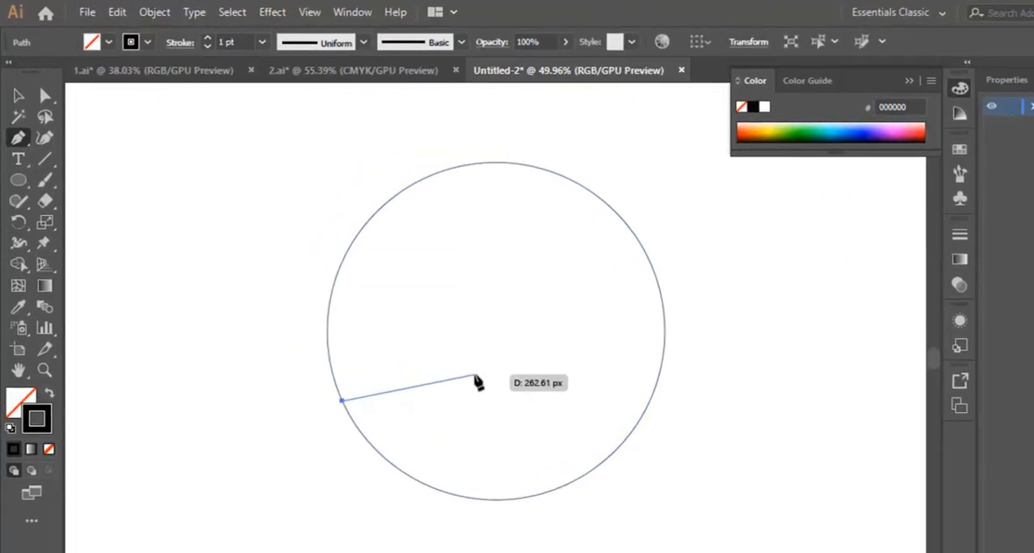
pyautogui.moveTo(476, 376); pyautogui.dragTo(567, 421)
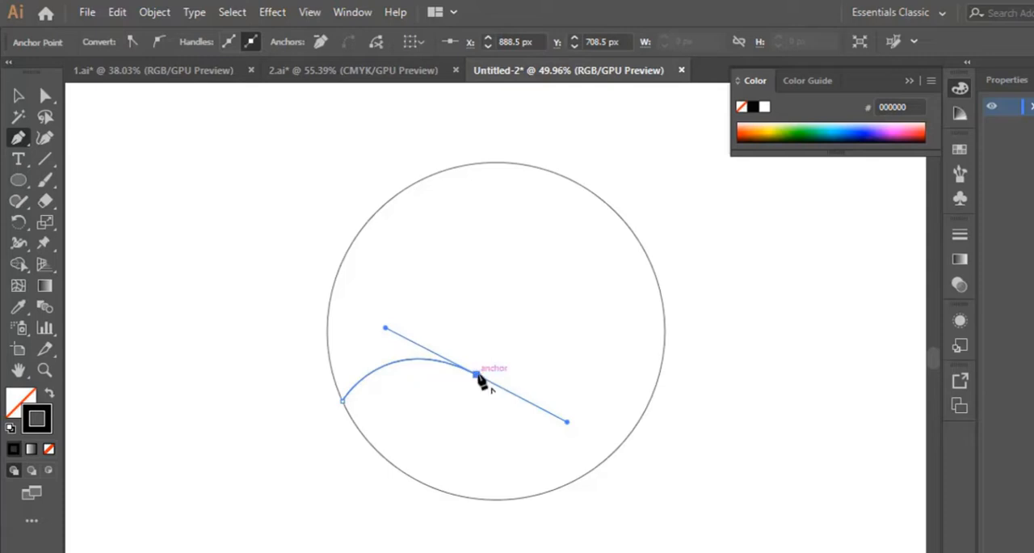
pyautogui.click(476, 375)
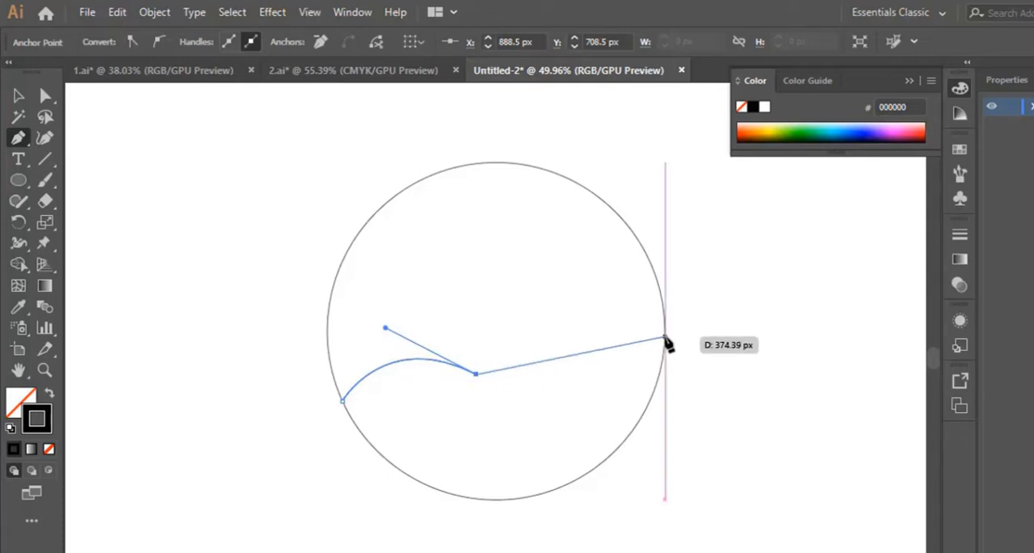
pyautogui.moveTo(666, 338); pyautogui.dragTo(806, 419)
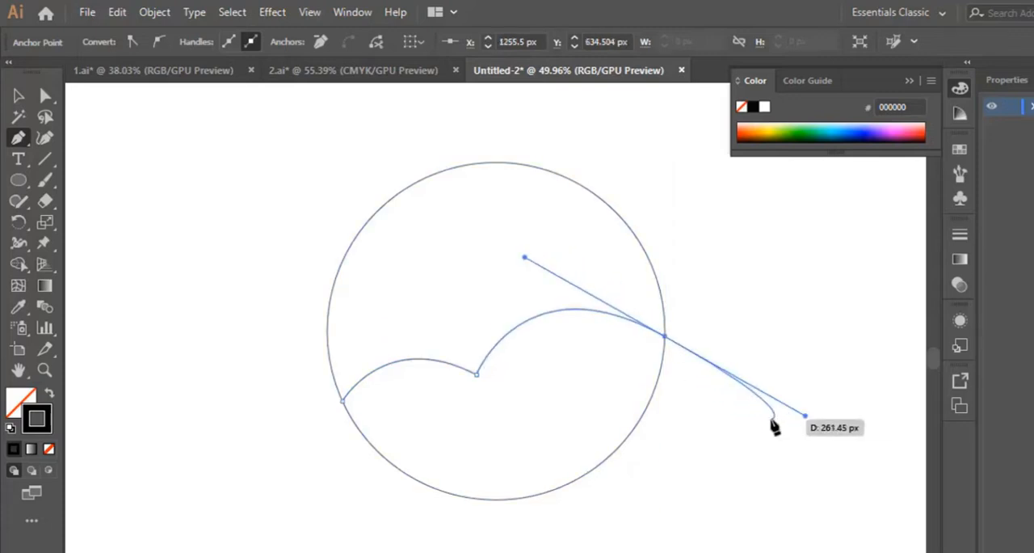
pyautogui.press('Escape')
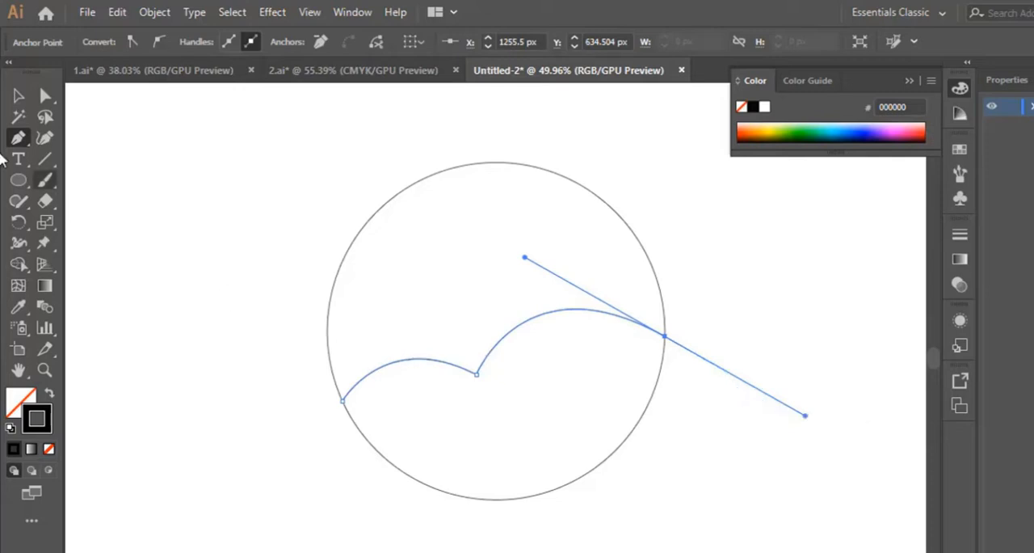
pyautogui.press('v')
pyautogui.click(795, 457)
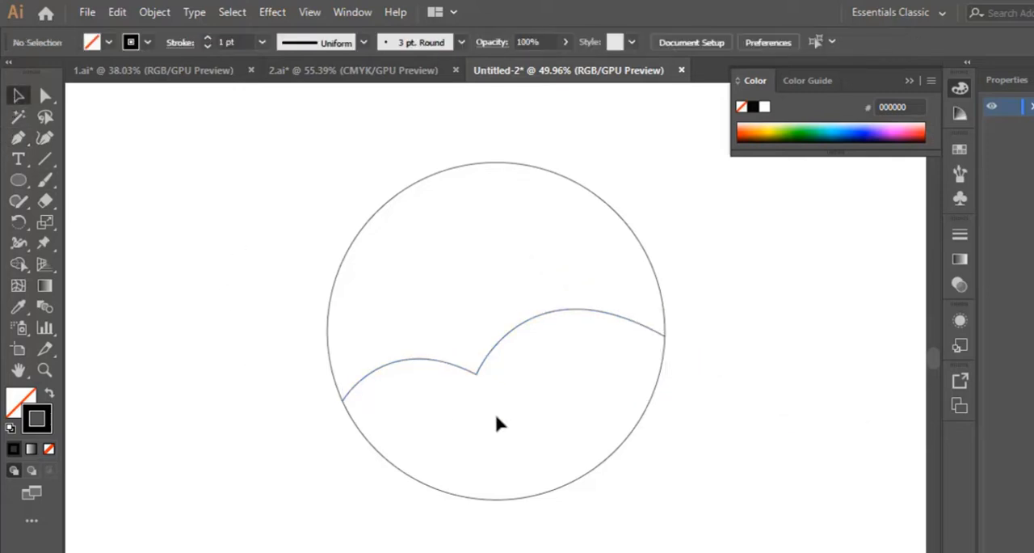
# Duplicate the two-hump curve about 29 px straight up and stretch the copy's left end to meet the circle's edge.
pyautogui.click(520, 329)
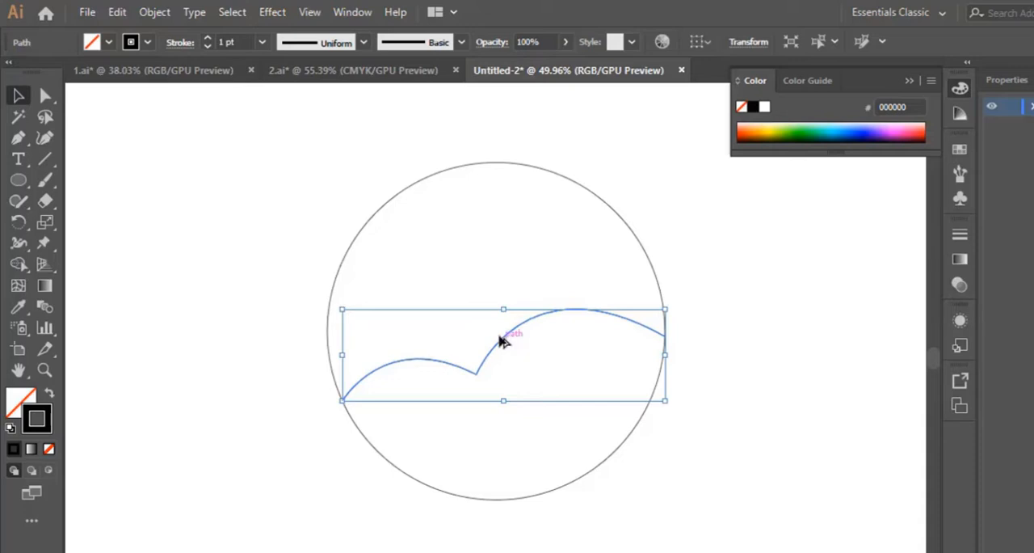
pyautogui.moveTo(499, 340); pyautogui.dragTo(499, 330)
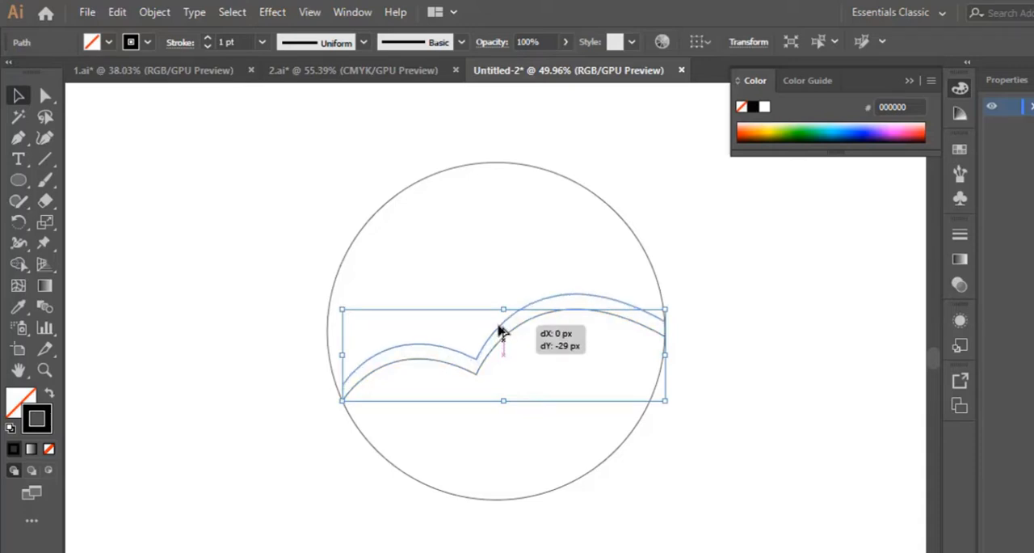
pyautogui.moveTo(499, 329); pyautogui.dragTo(499, 330)
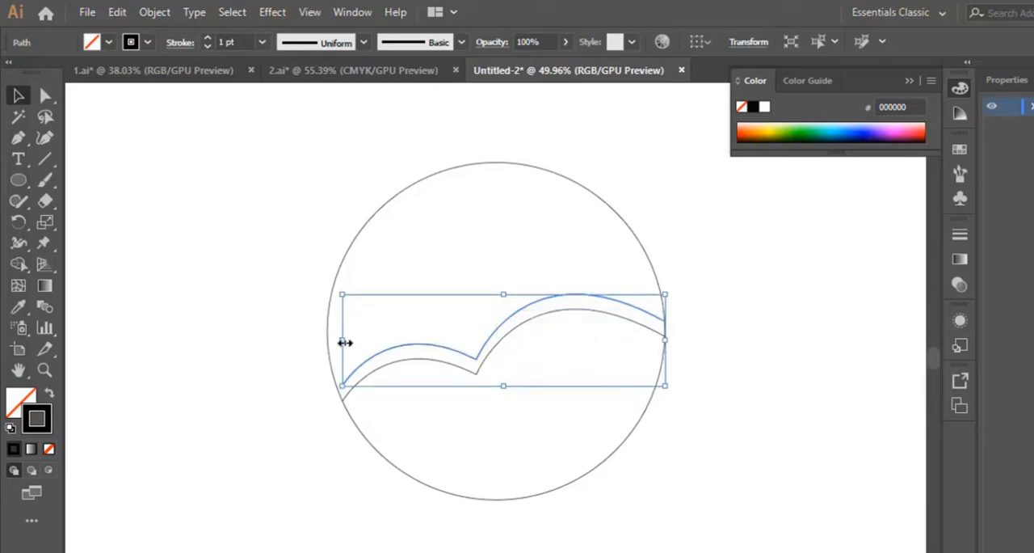
pyautogui.moveTo(345, 343); pyautogui.dragTo(334, 342)
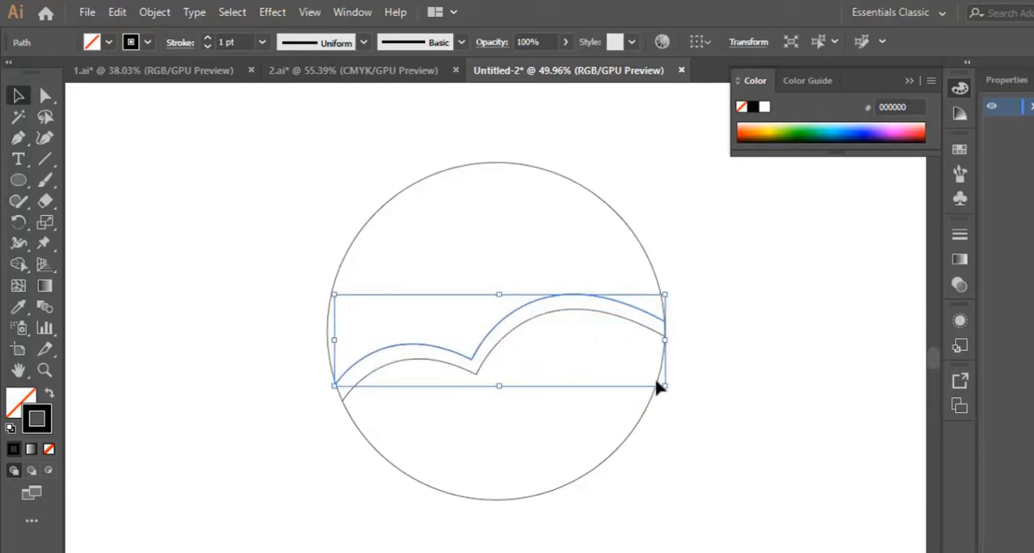
pyautogui.click(759, 370)
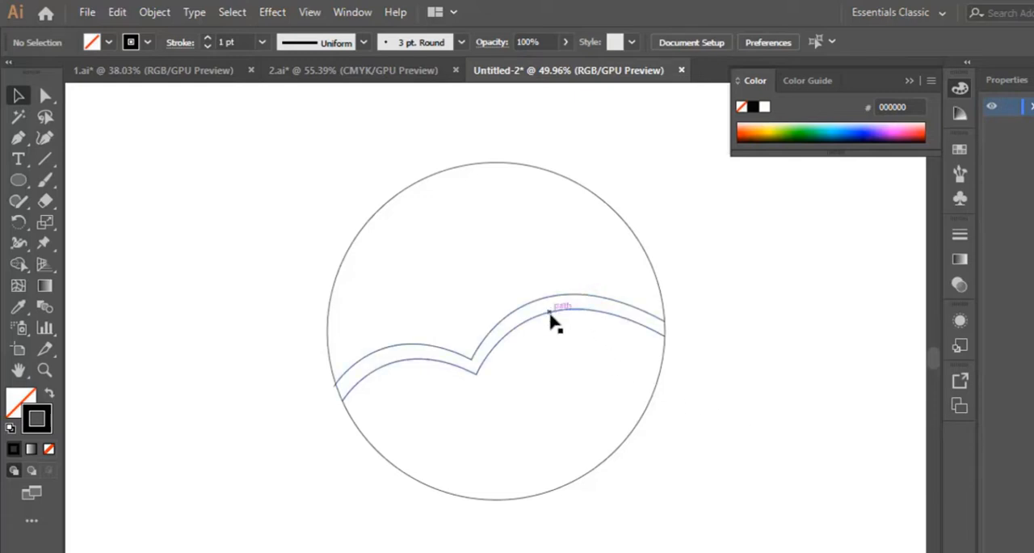
# Nudge the lower two-hump curve slightly down to widen the gap between the two curves.
pyautogui.click(553, 321)
pyautogui.press('Down')
pyautogui.press('Down')
pyautogui.press('Down')
pyautogui.press('Down')
pyautogui.press('Down')
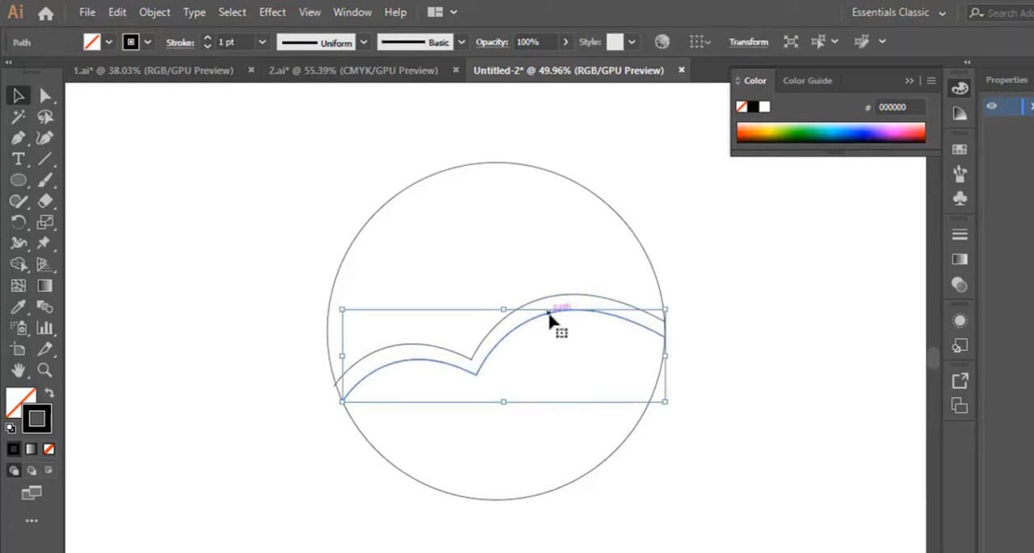
pyautogui.click(721, 357)
pyautogui.moveTo(719, 236); pyautogui.dragTo(318, 429)
pyautogui.click(644, 361)
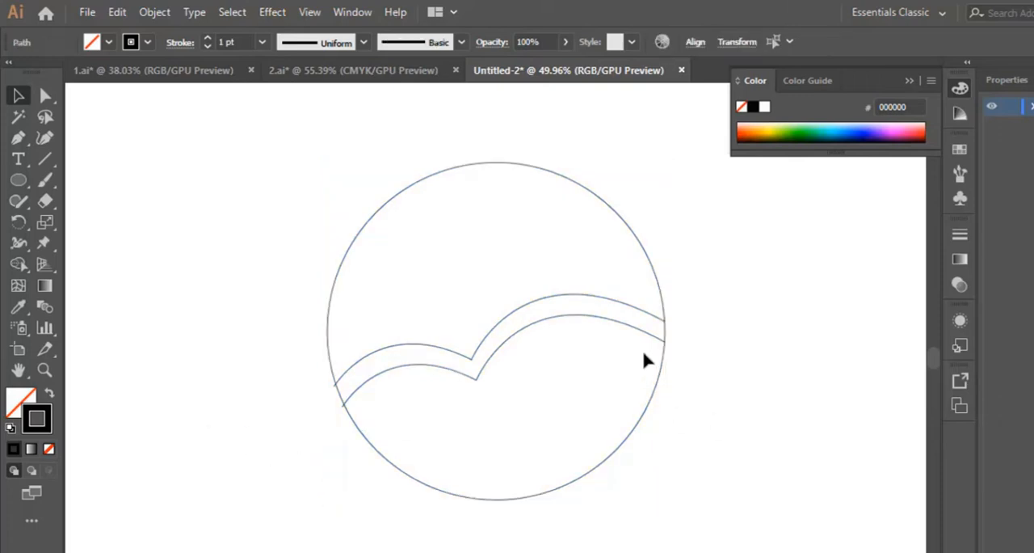
pyautogui.click(647, 340)
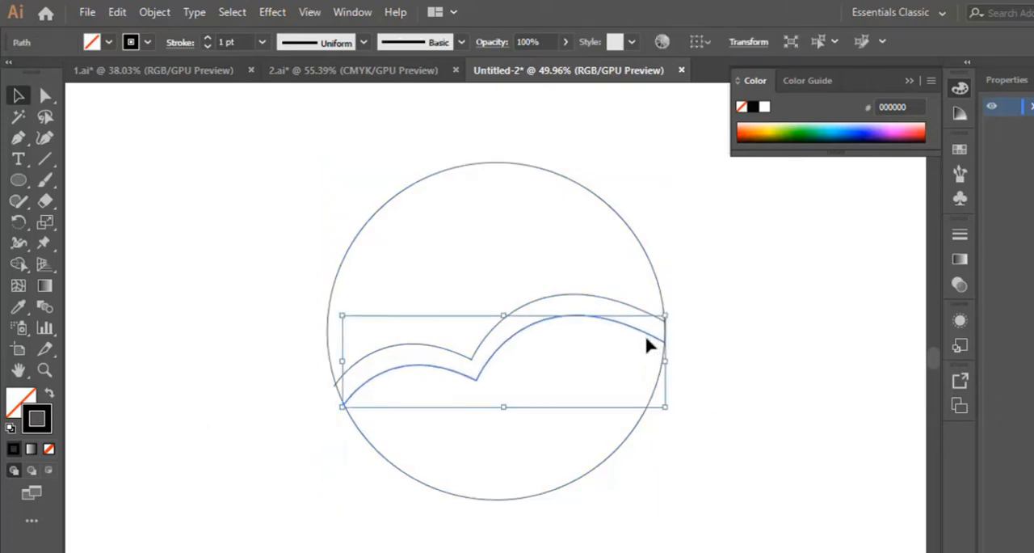
pyautogui.click(721, 345)
# With Shape Builder, erase the curve ends overhanging the circle's left edge and the left arc segment between the two curves.
pyautogui.moveTo(705, 244); pyautogui.dragTo(275, 446)
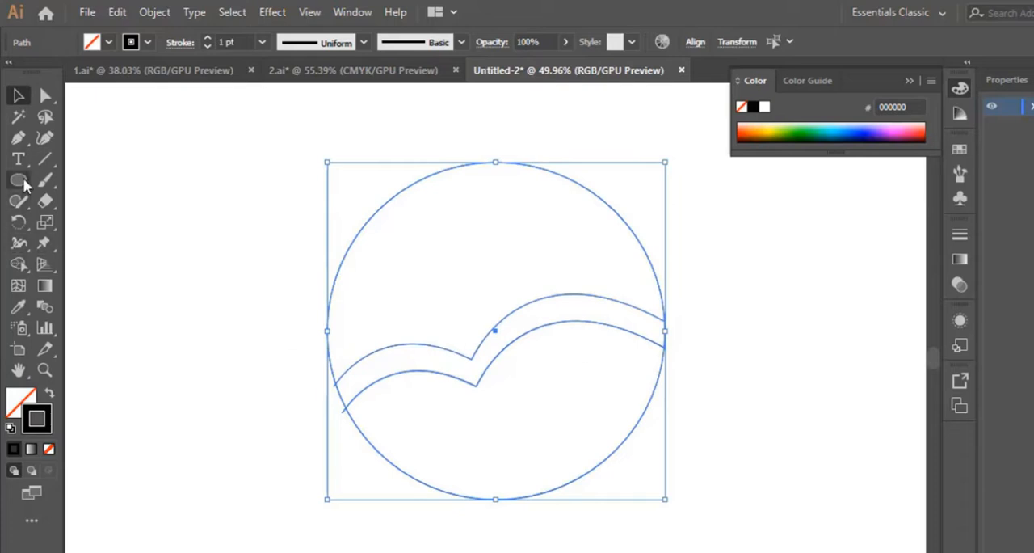
pyautogui.click(18, 265)
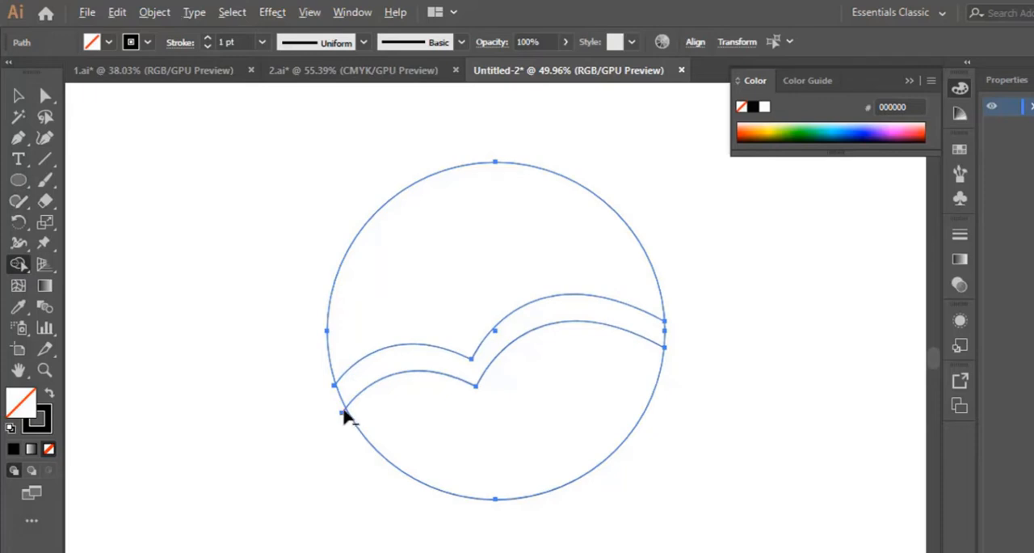
pyautogui.click(44, 371)
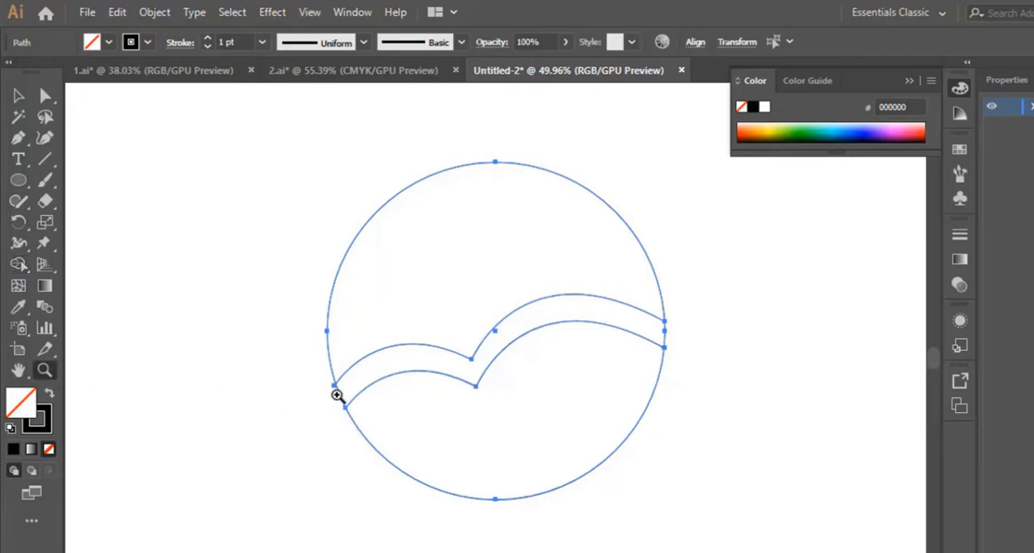
pyautogui.click(337, 395)
pyautogui.click(525, 349)
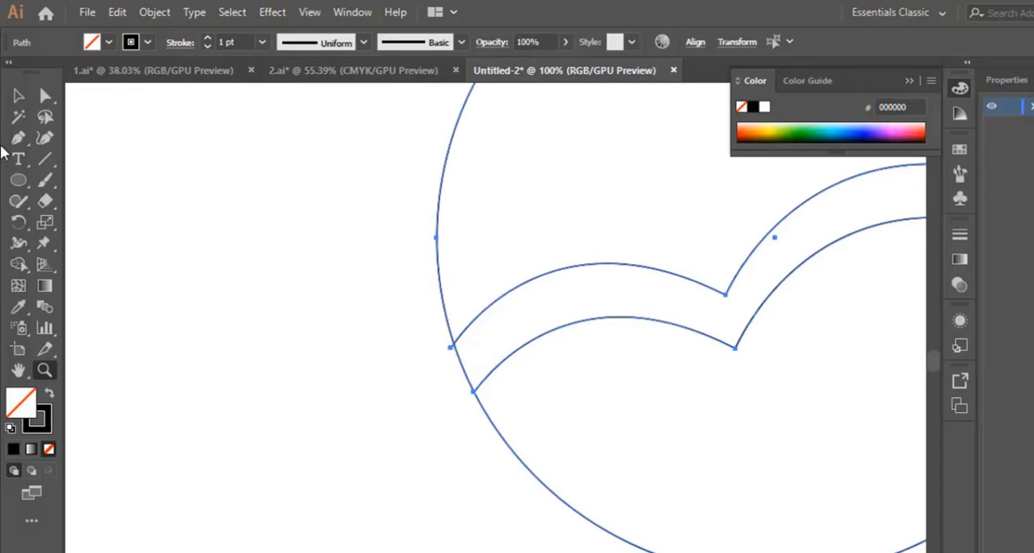
pyautogui.click(19, 264)
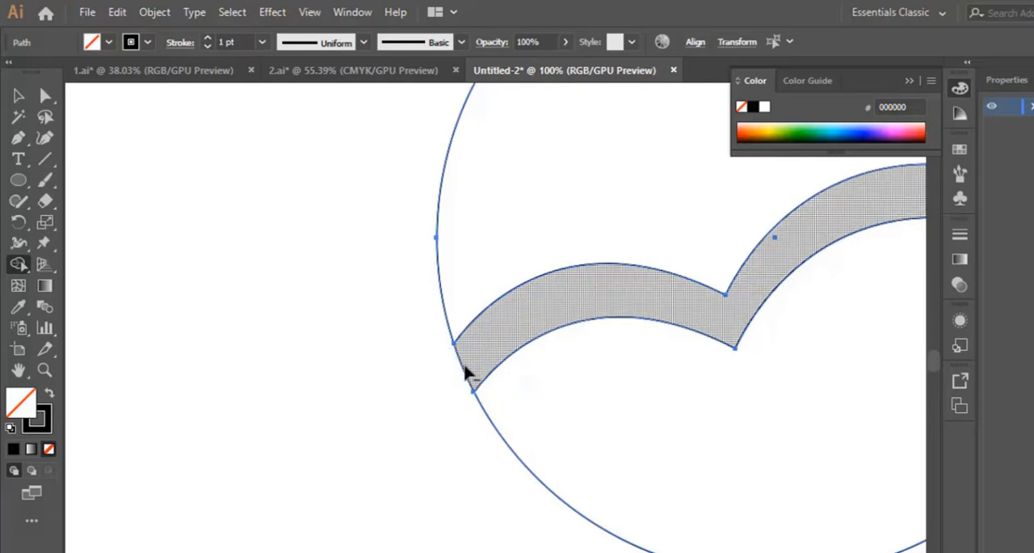
pyautogui.keyDown('alt'); pyautogui.click(465, 370); pyautogui.keyUp('alt')
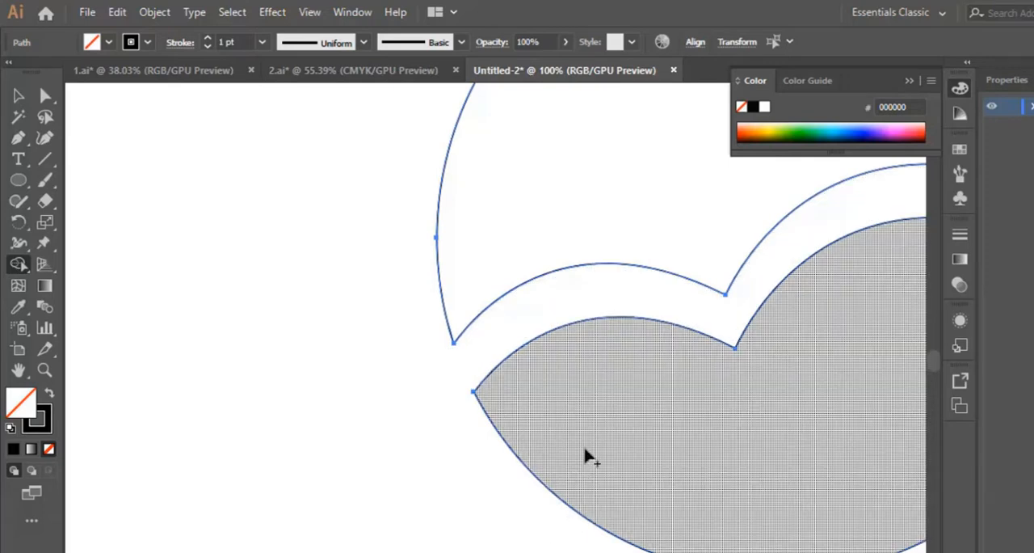
# Erase the circle's right arc segment between the two curves with Shape Builder to split the circle into upper and lower shapes.
pyautogui.hotkey('ctrl', '-')
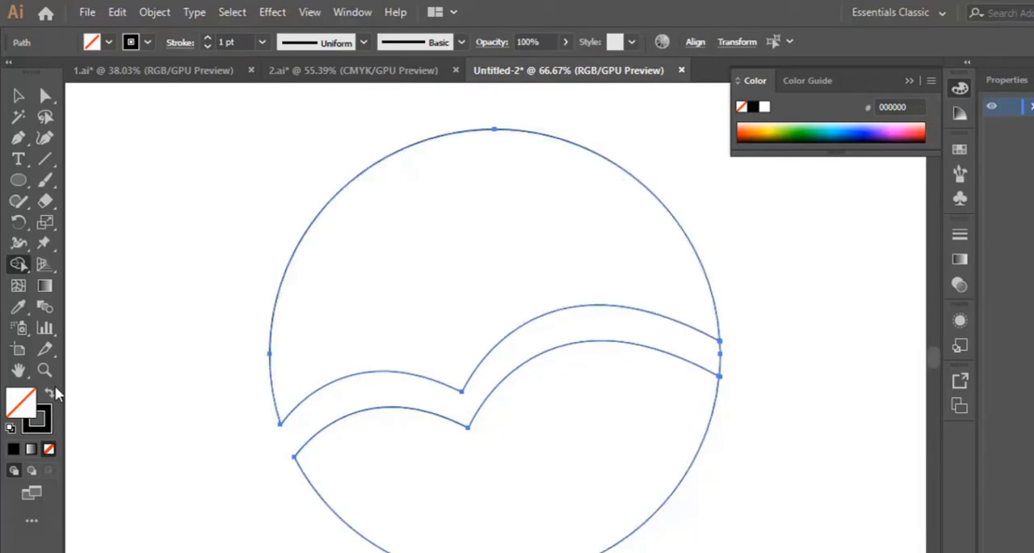
pyautogui.click(44, 369)
pyautogui.click(730, 365)
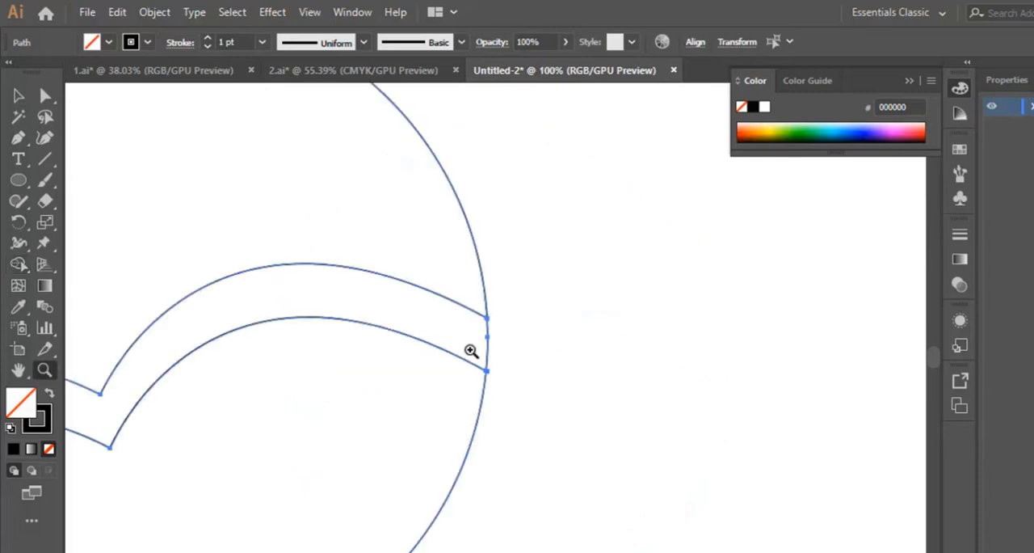
pyautogui.click(471, 350)
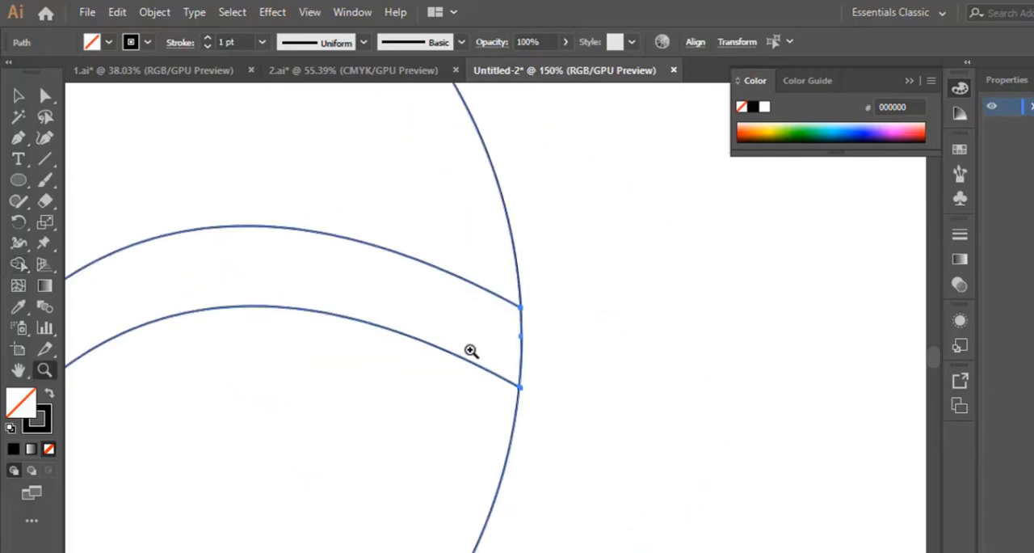
pyautogui.click(18, 266)
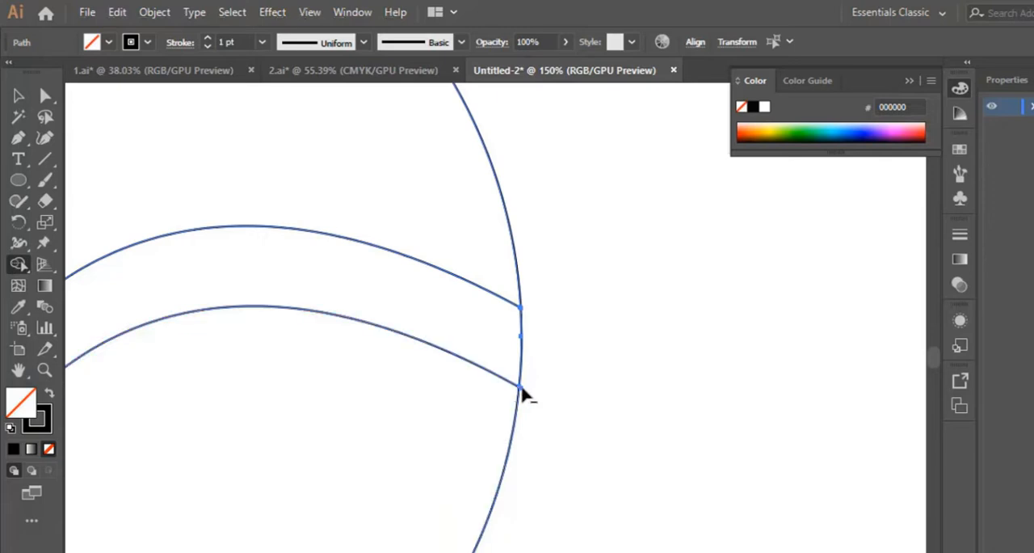
pyautogui.keyDown('alt'); pyautogui.click(522, 356); pyautogui.keyUp('alt')
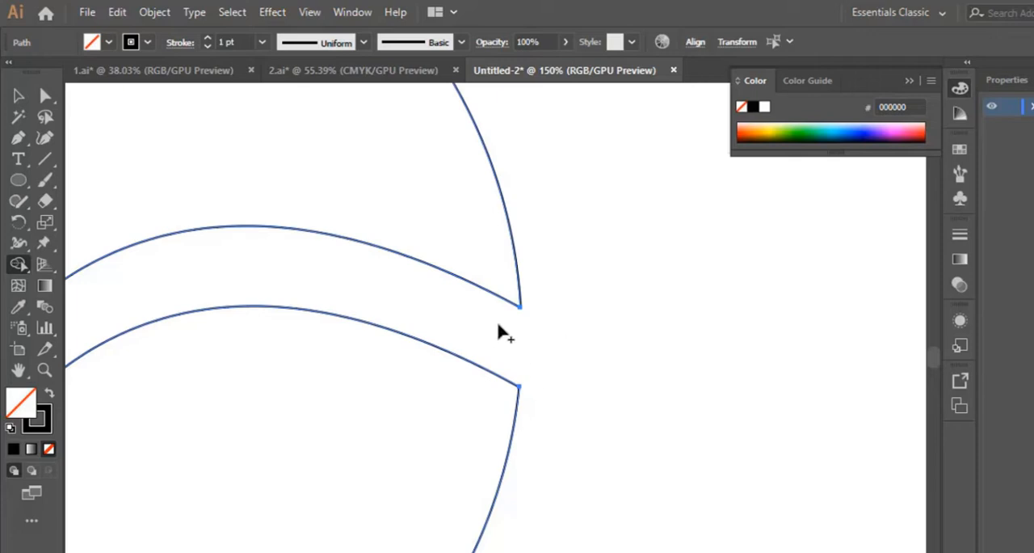
pyautogui.hotkey('ctrl', '1')
pyautogui.hotkey('ctrl', '-')
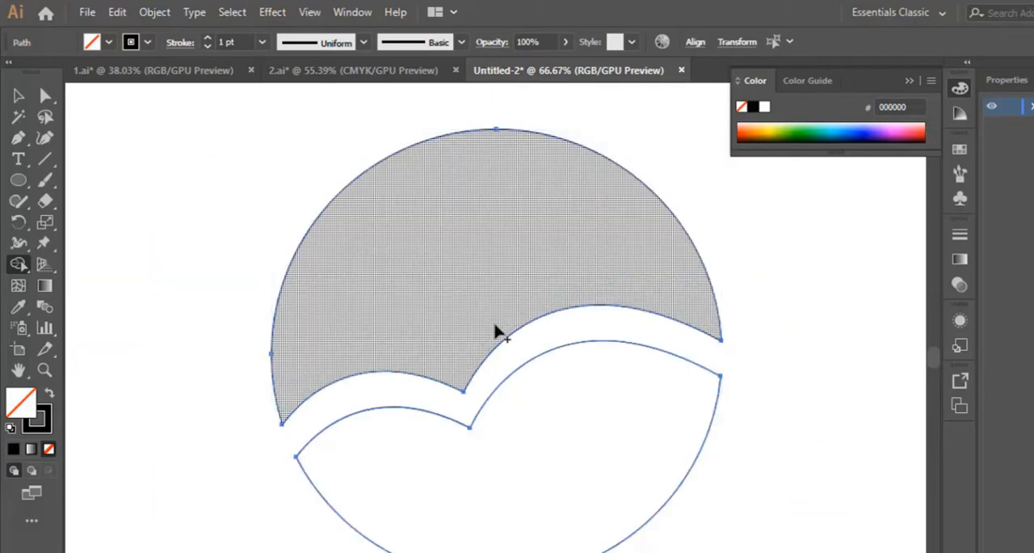
pyautogui.scroll(-1, 497, 331)
pyautogui.click(18, 95)
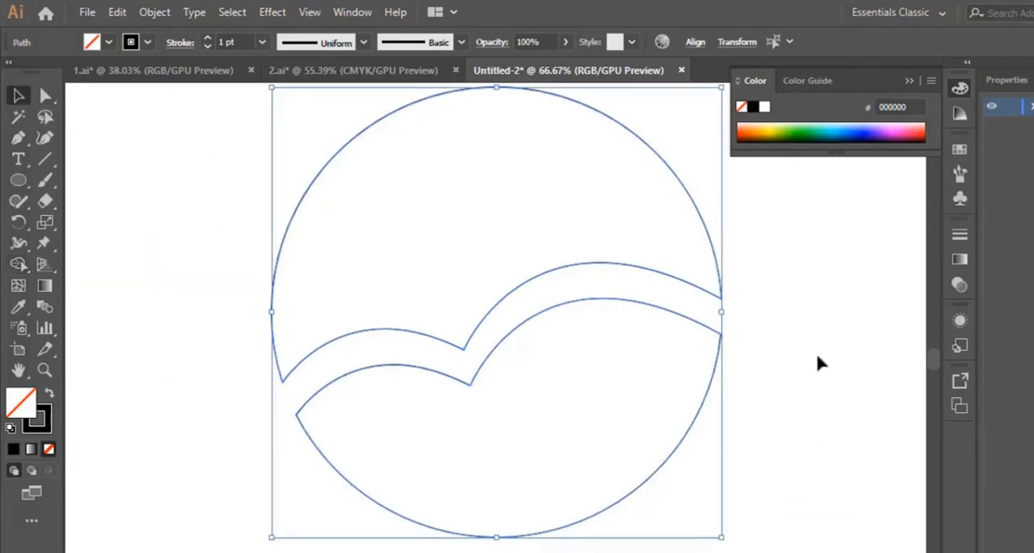
pyautogui.click(816, 347)
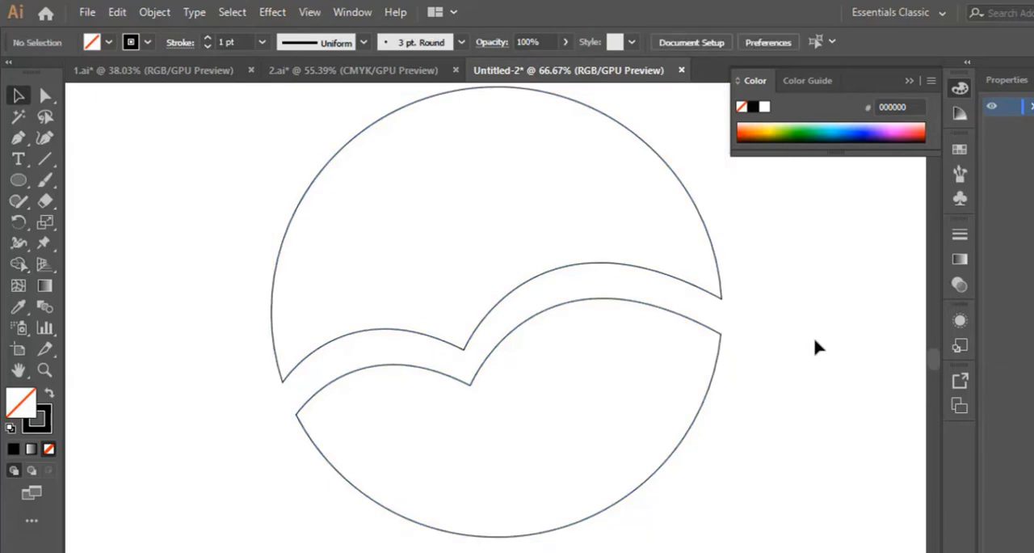
# Add a curvature point near the lower shape's right tip and move the tip anchor down along the circle's edge.
pyautogui.click(729, 346)
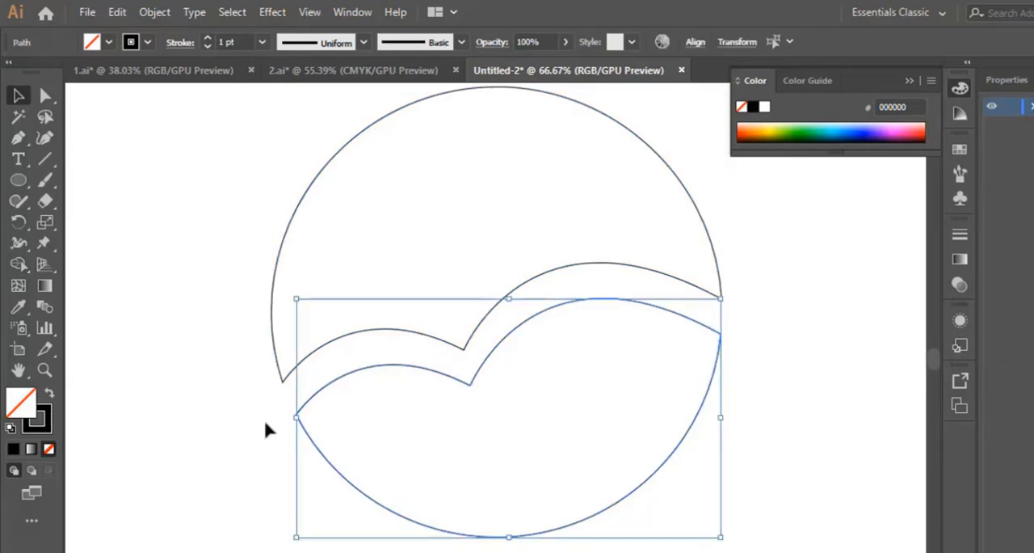
pyautogui.click(44, 370)
pyautogui.click(722, 358)
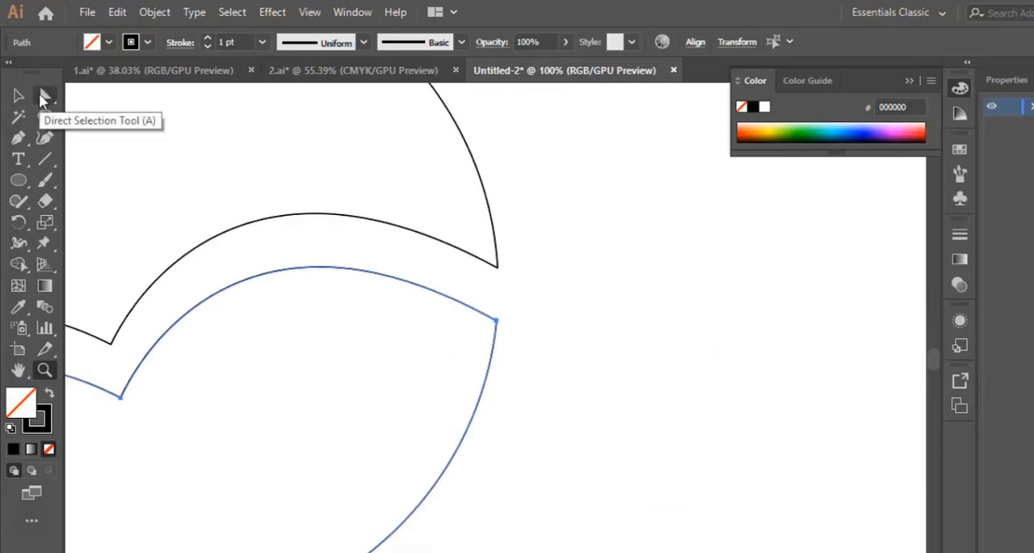
pyautogui.click(40, 95)
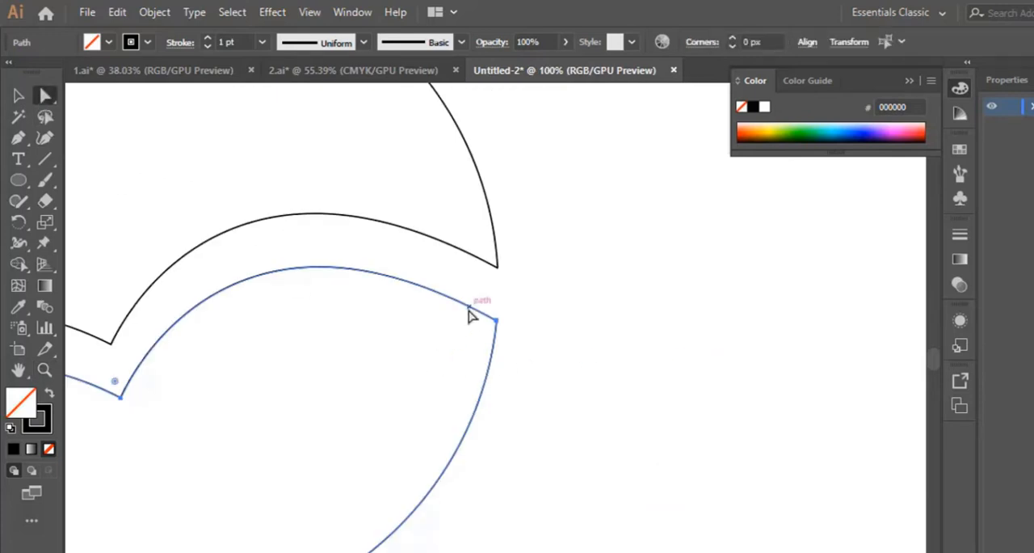
pyautogui.click(20, 137)
pyautogui.click(48, 139)
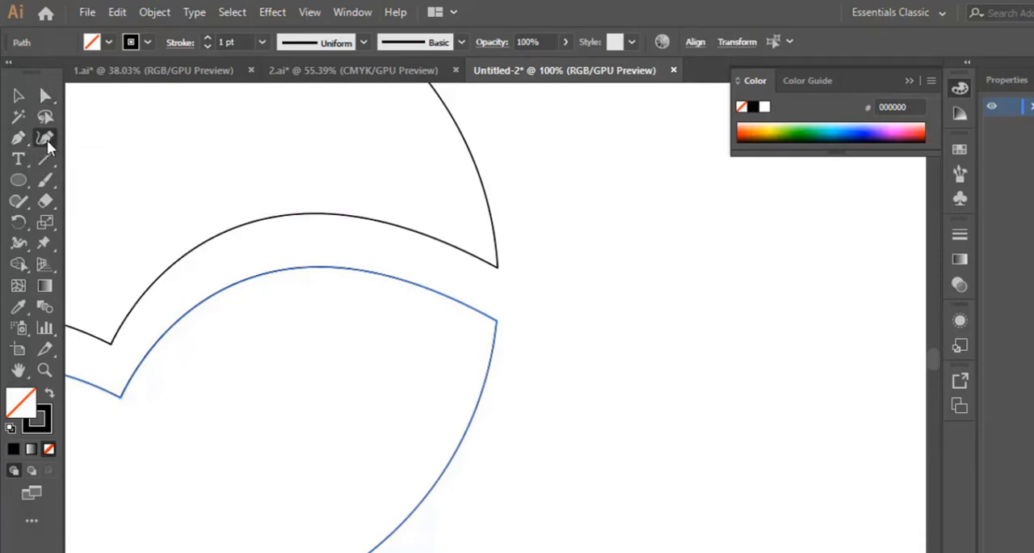
pyautogui.click(472, 308)
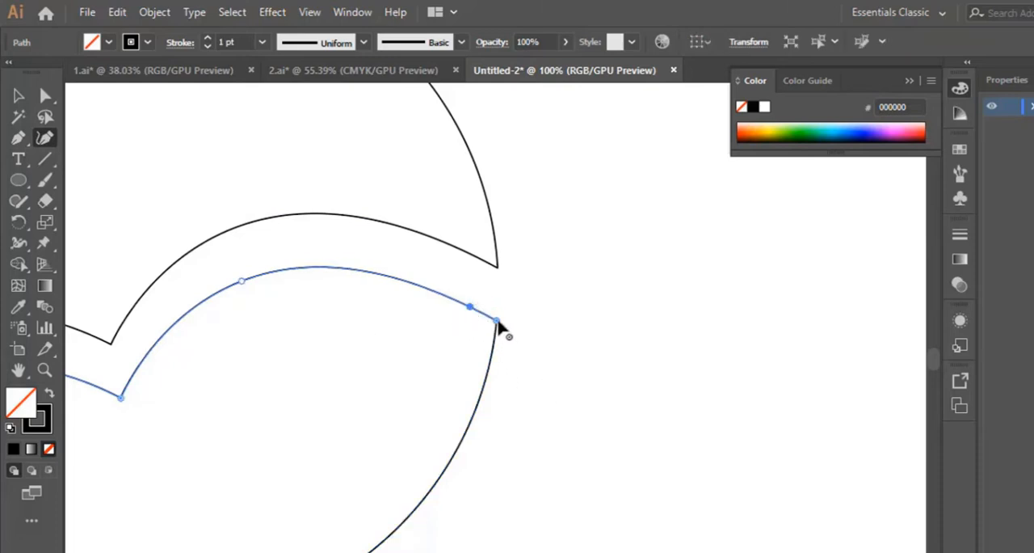
pyautogui.moveTo(496, 321); pyautogui.dragTo(495, 345)
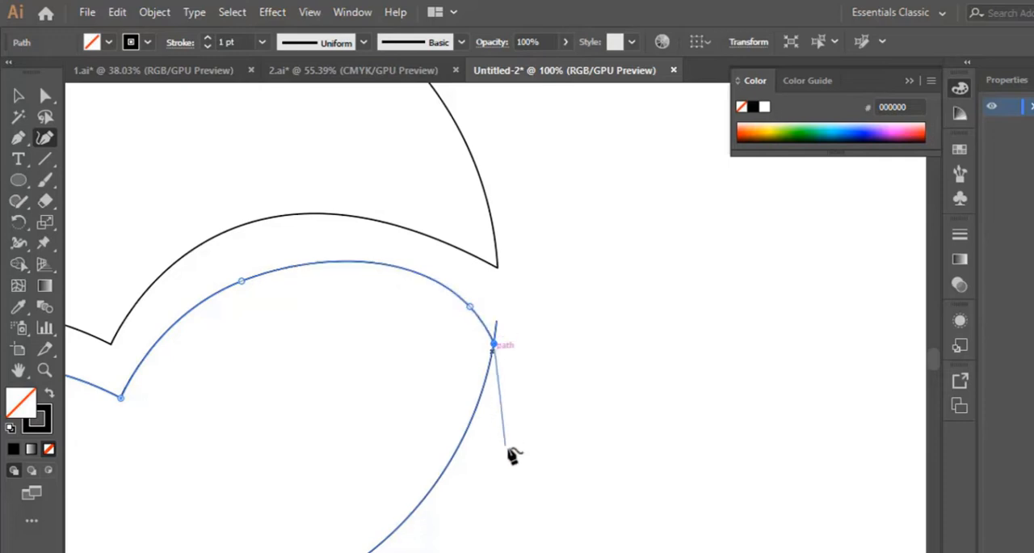
pyautogui.click(493, 356)
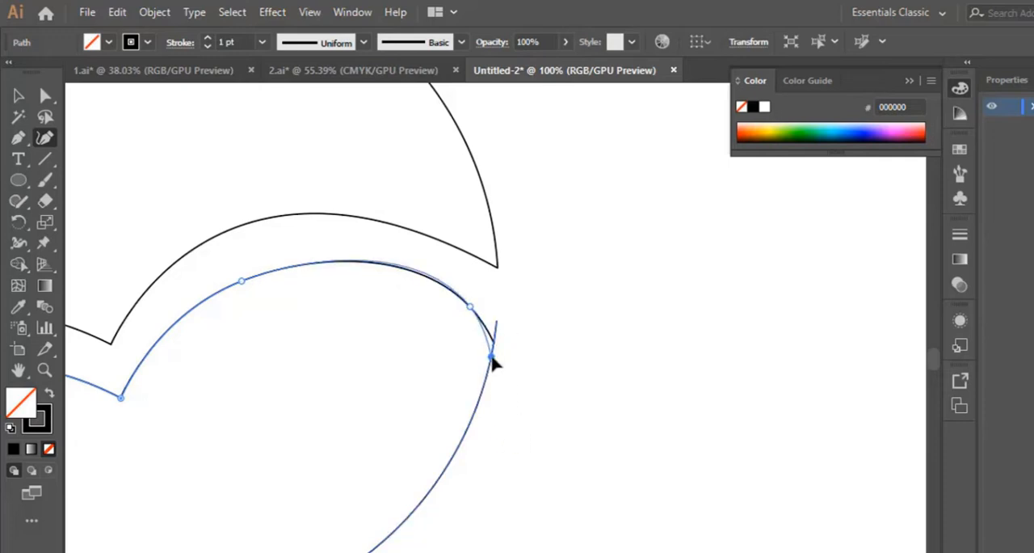
pyautogui.moveTo(493, 358); pyautogui.dragTo(489, 366)
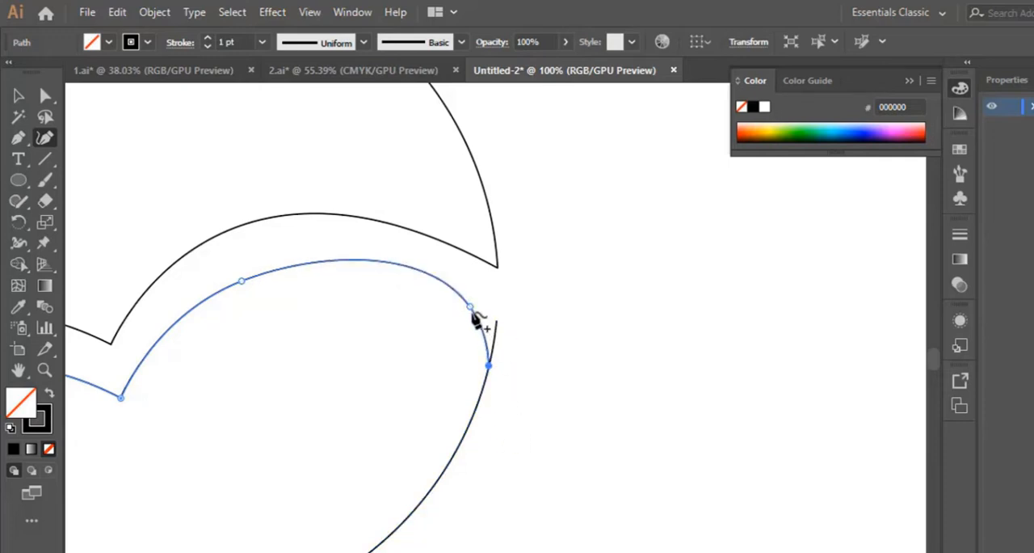
# Add another curvature point on the lower shape's right hump and adjust the nearby anchors to round off its right shoulder.
pyautogui.click(394, 264)
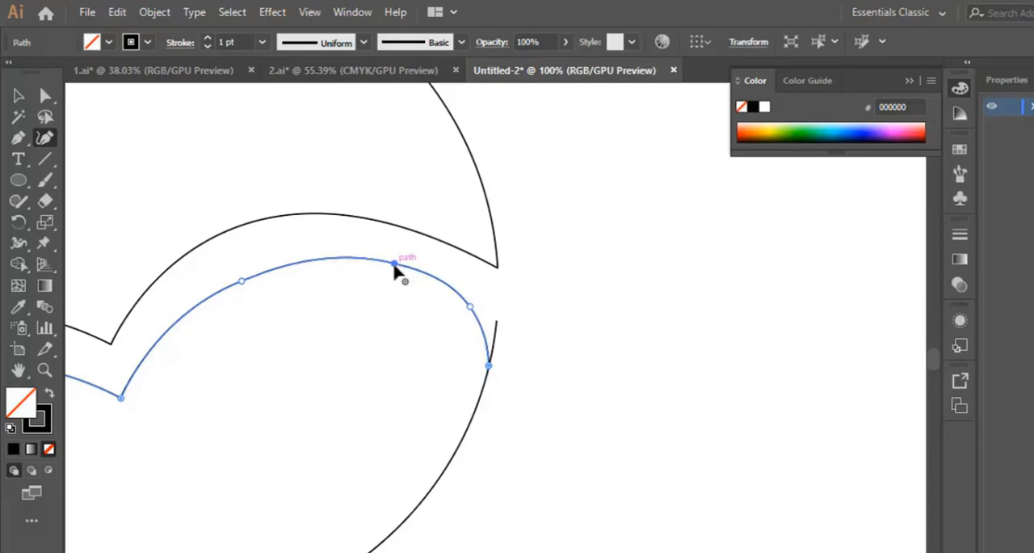
pyautogui.moveTo(395, 265); pyautogui.dragTo(391, 274)
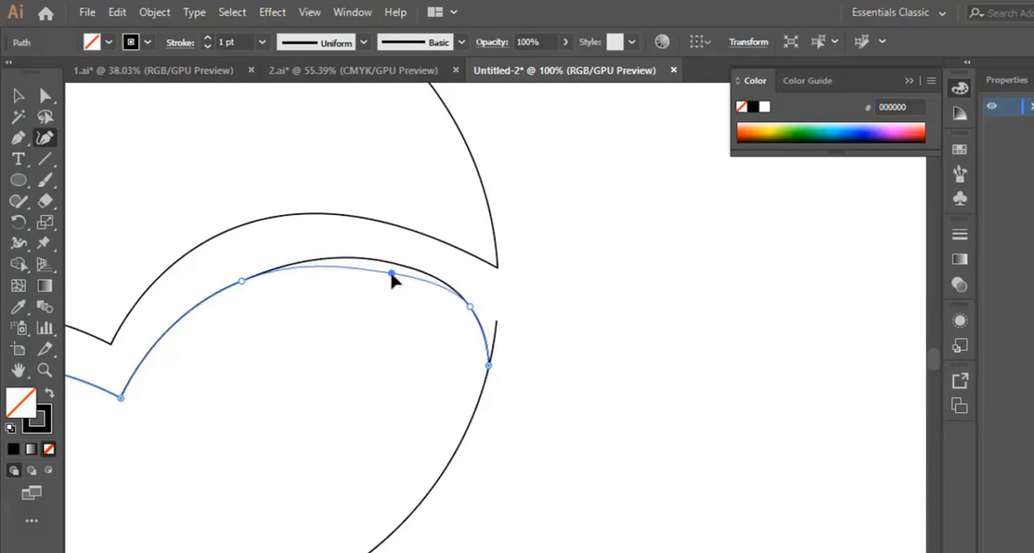
pyautogui.moveTo(471, 306); pyautogui.dragTo(482, 327)
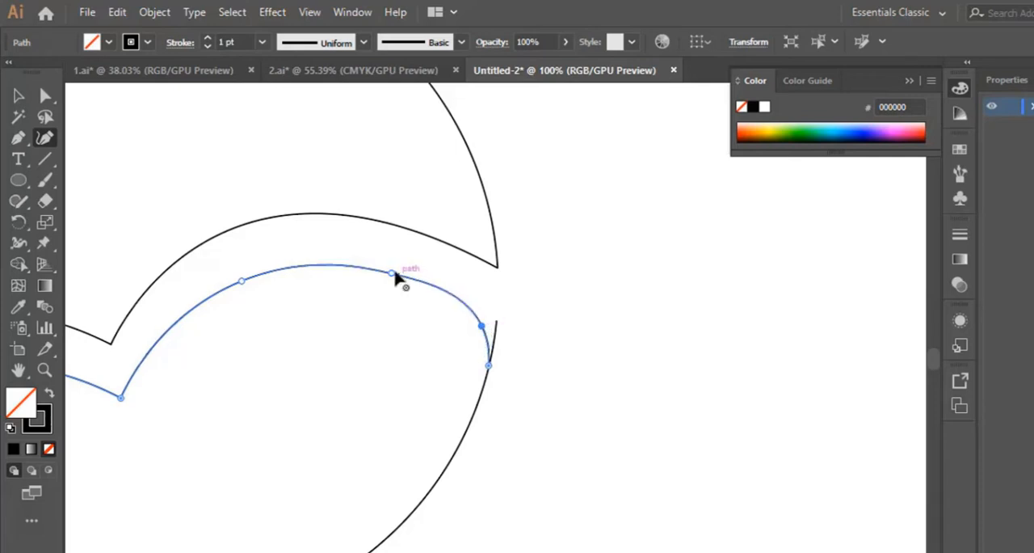
pyautogui.moveTo(392, 272); pyautogui.dragTo(388, 266)
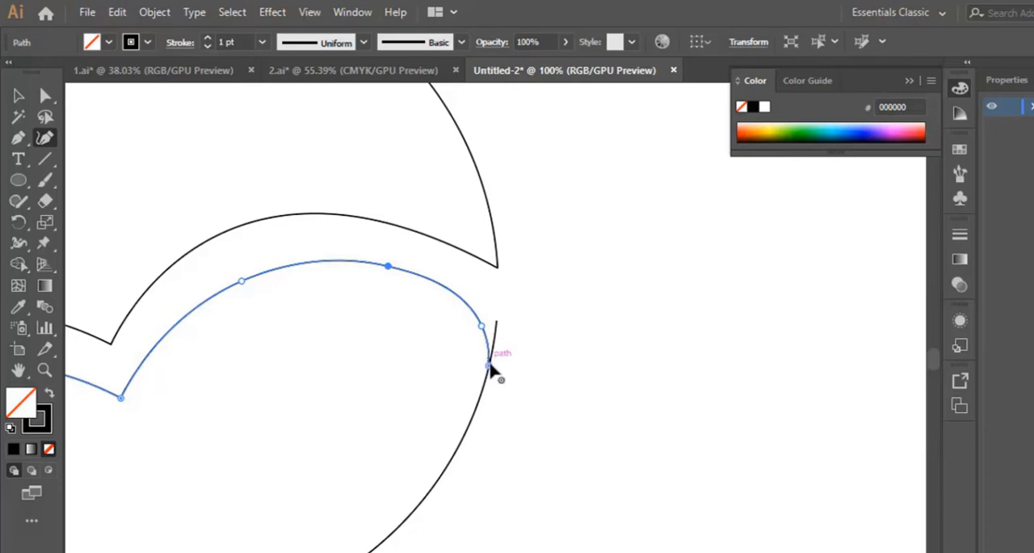
pyautogui.moveTo(489, 367); pyautogui.dragTo(490, 381)
pyautogui.moveTo(483, 326); pyautogui.dragTo(474, 325)
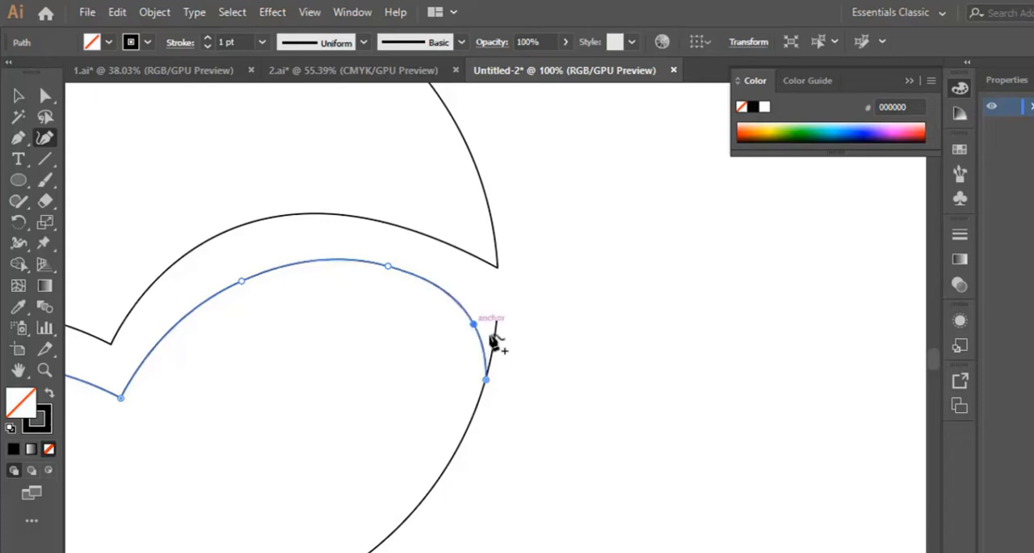
# Remove the leftover arc stub above the lower shape's rounded right shoulder with Shape Builder.
pyautogui.press('v')
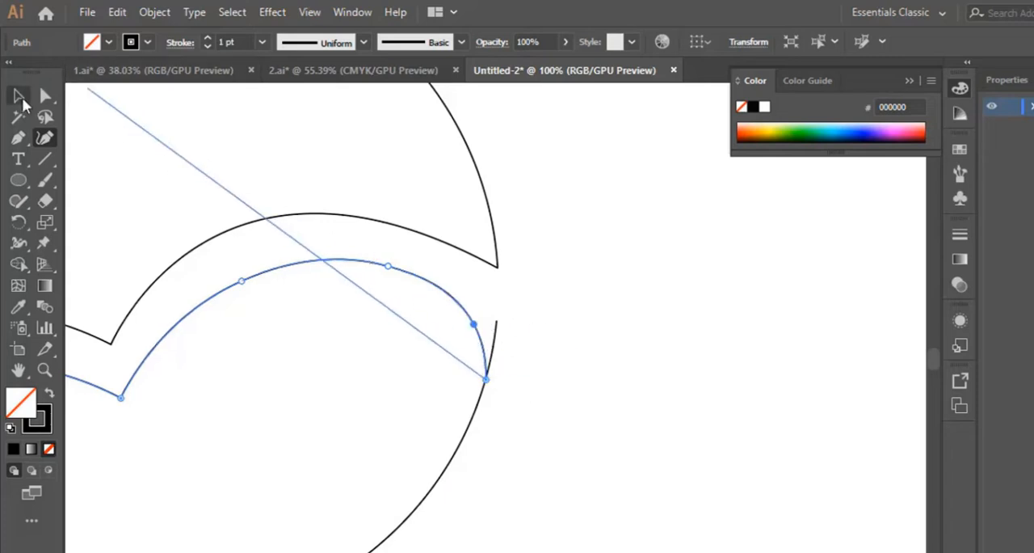
pyautogui.moveTo(555, 333); pyautogui.dragTo(285, 425)
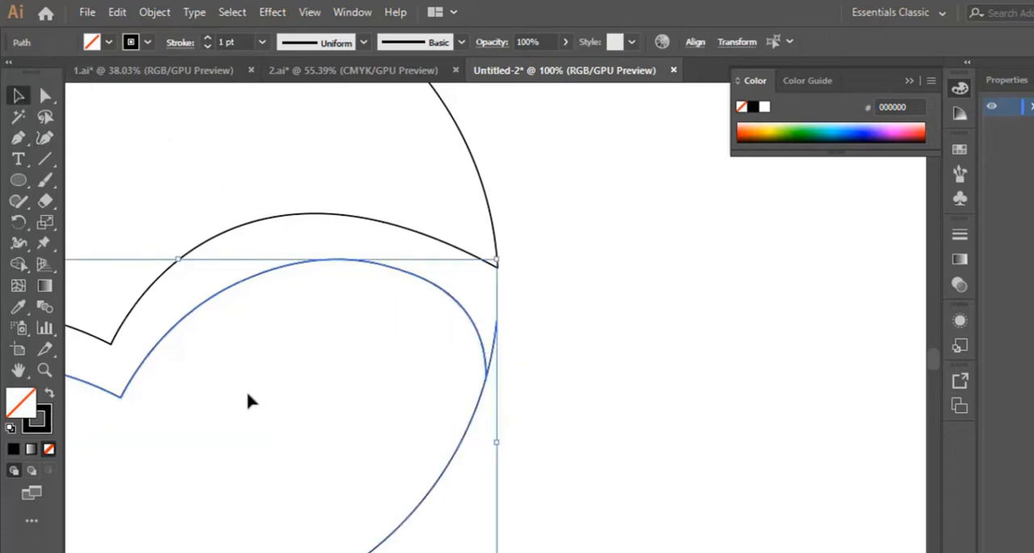
pyautogui.click(19, 265)
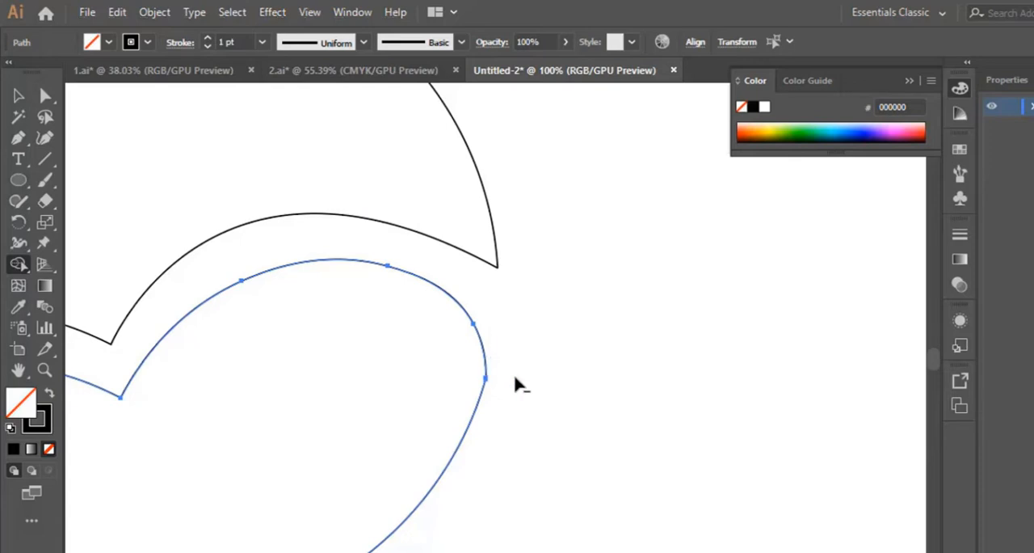
# Move the lower shape's right-end anchor down along its outer edge and add a curvature point above it, pulled slightly outward to smooth the corner.
pyautogui.press('p')
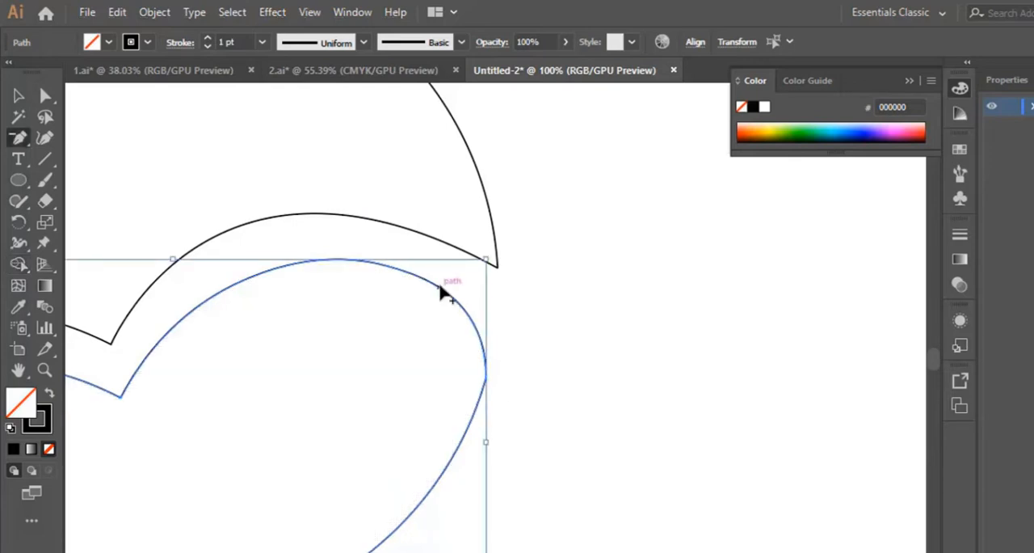
pyautogui.click(44, 369)
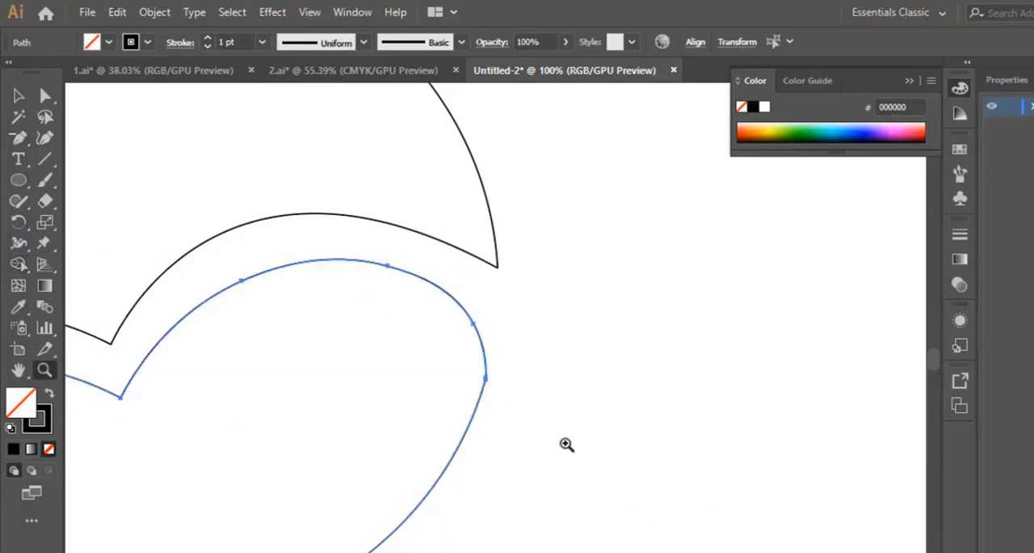
pyautogui.click(491, 382)
pyautogui.click(477, 353)
pyautogui.click(503, 363)
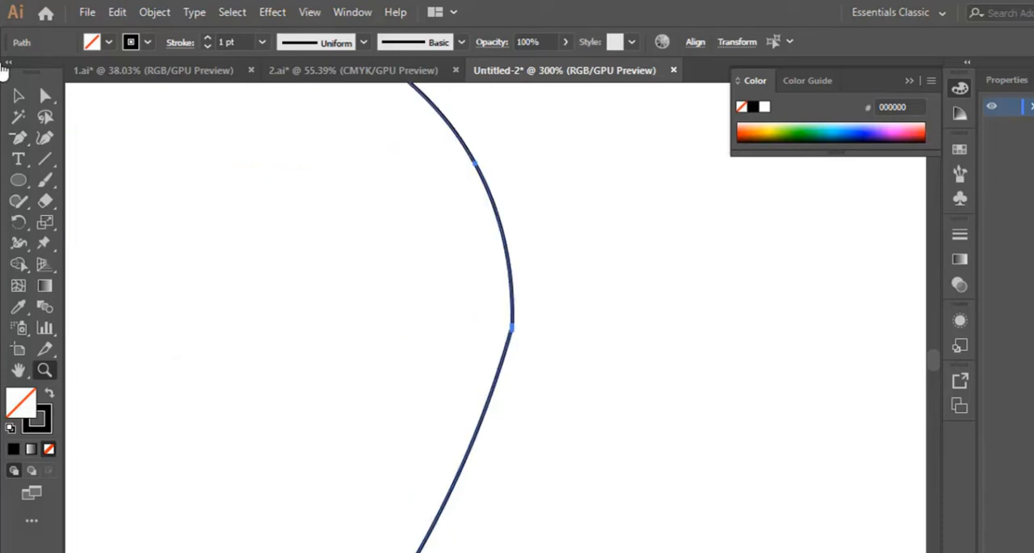
pyautogui.click(17, 95)
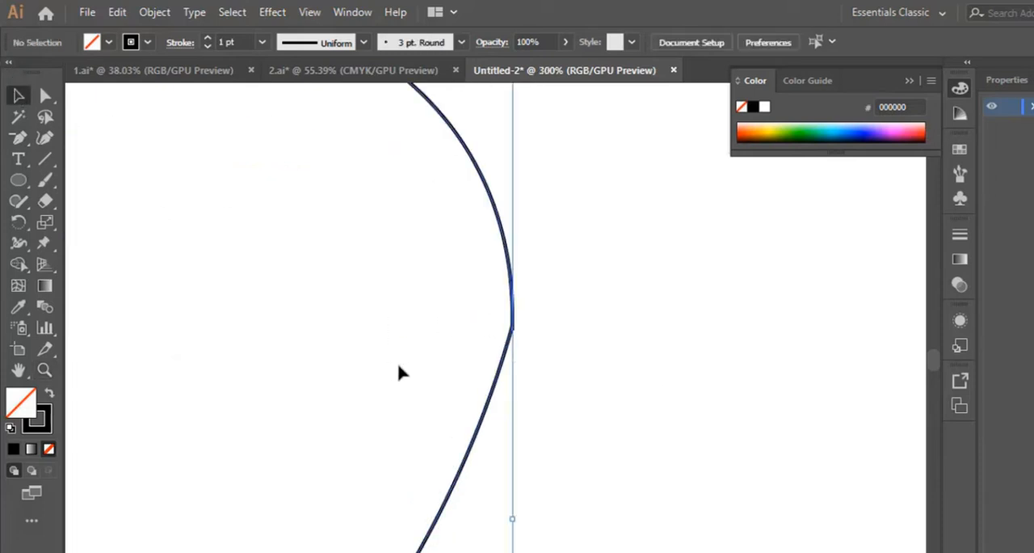
pyautogui.click(44, 138)
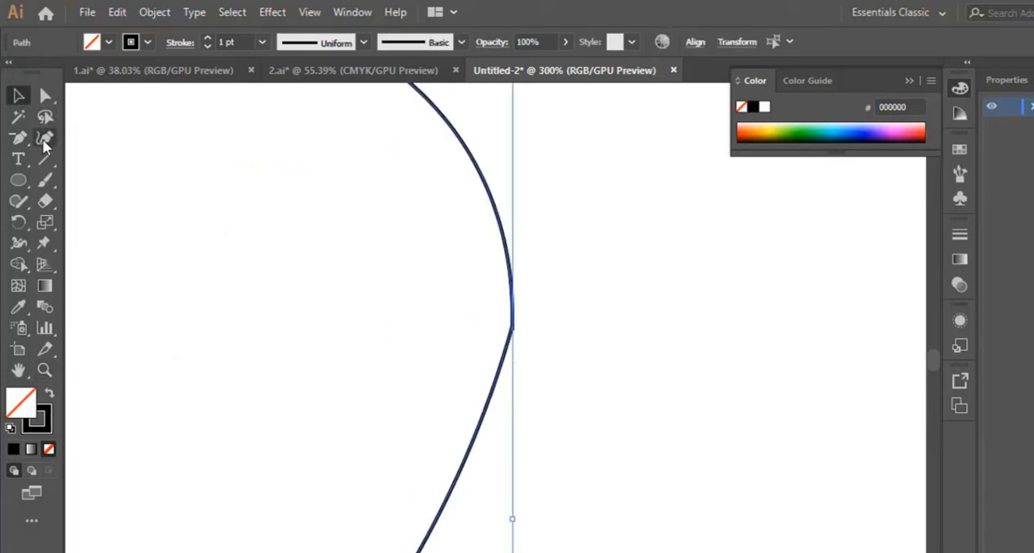
pyautogui.doubleClick(513, 329)
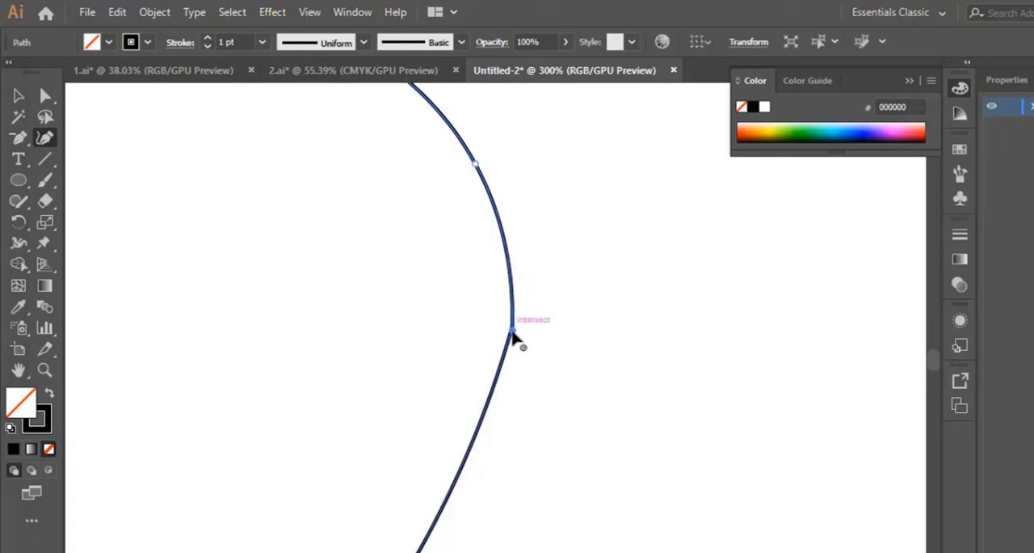
pyautogui.moveTo(513, 333); pyautogui.dragTo(506, 348)
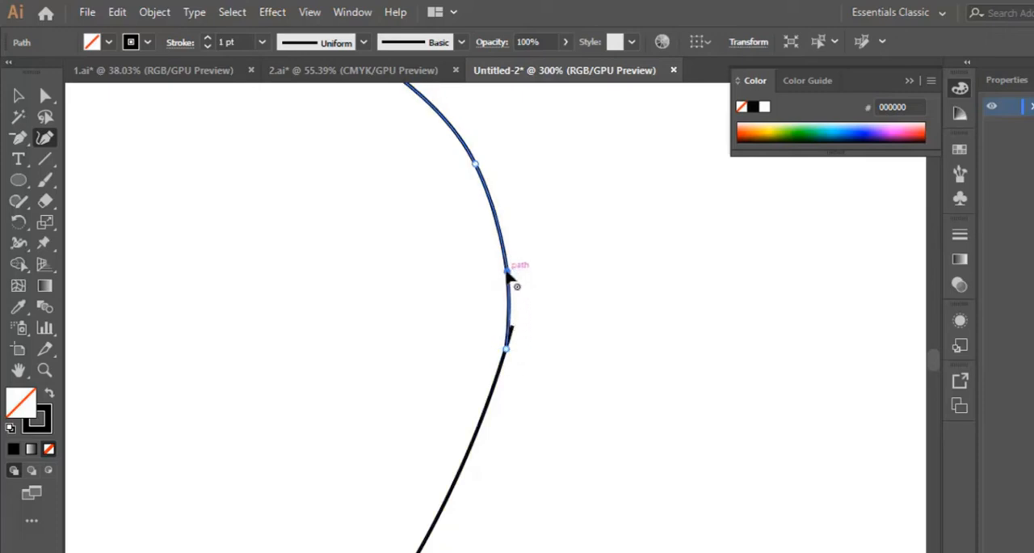
pyautogui.moveTo(508, 275); pyautogui.dragTo(517, 273)
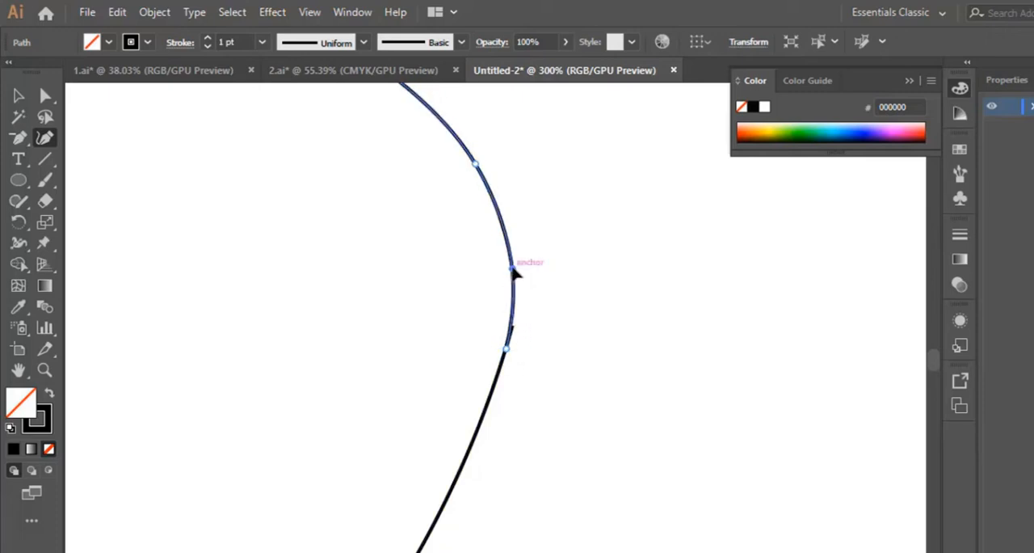
# Remove the leftover stub at the lower shape's smoothed right corner with Shape Builder and deselect the shape.
pyautogui.scroll(4, 474, 255)
pyautogui.scroll(-2, 467, 277)
pyautogui.scroll(-2, 485, 301)
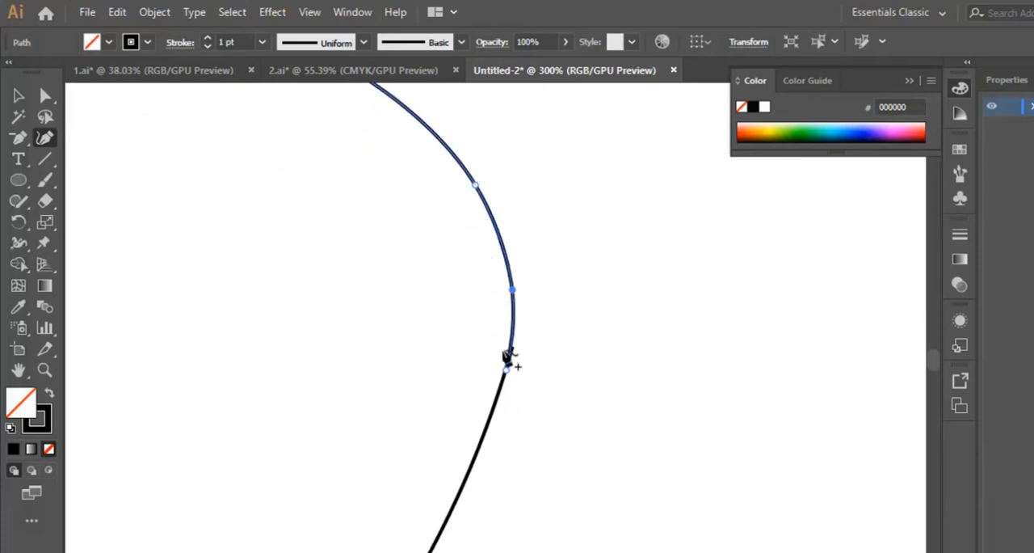
pyautogui.click(18, 96)
pyautogui.moveTo(545, 308); pyautogui.dragTo(404, 419)
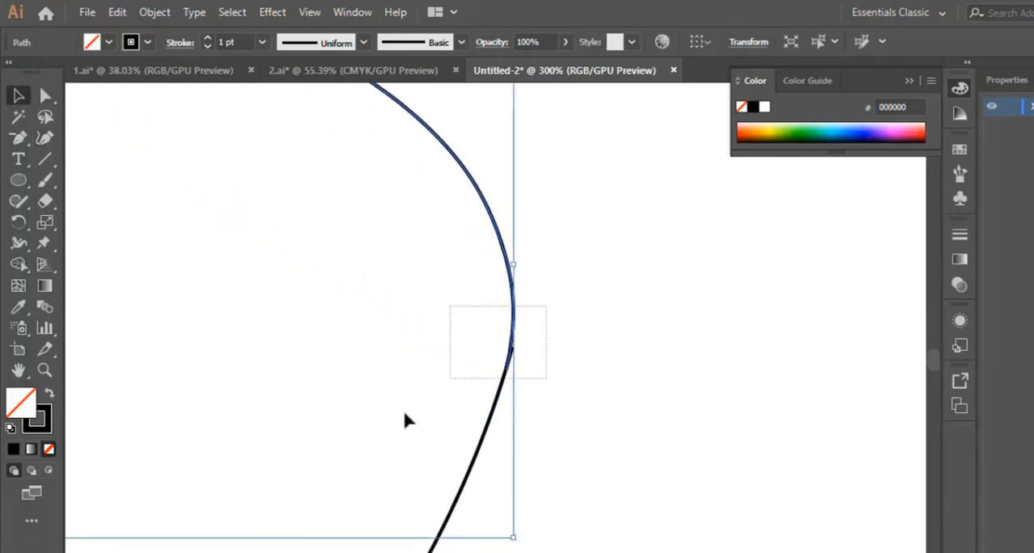
pyautogui.click(19, 263)
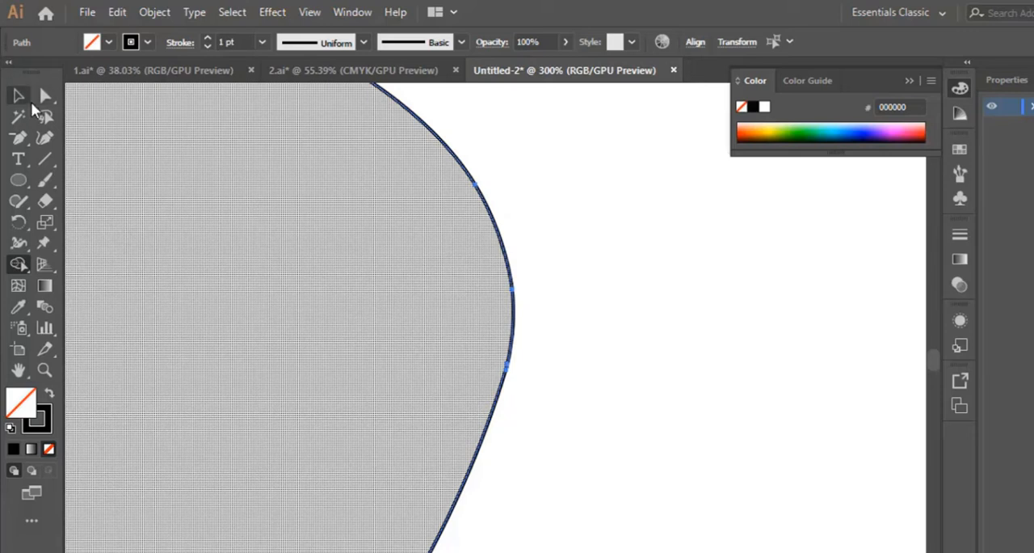
pyautogui.hotkey('ctrl', '-')
pyautogui.hotkey('ctrl', '-')
pyautogui.hotkey('ctrl', '-')
pyautogui.hotkey('ctrl', '-')
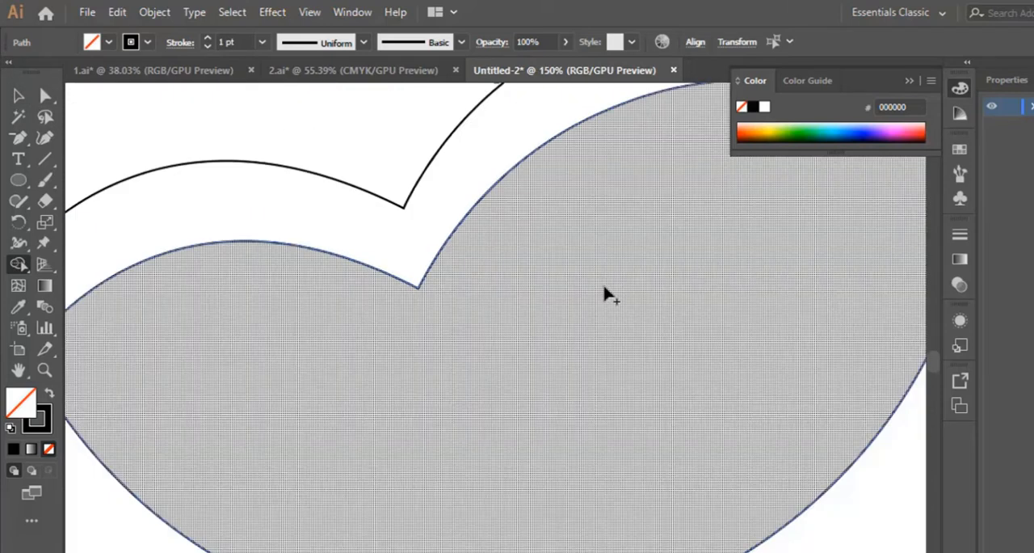
pyautogui.click(610, 295)
pyautogui.hotkey('ctrl', '-')
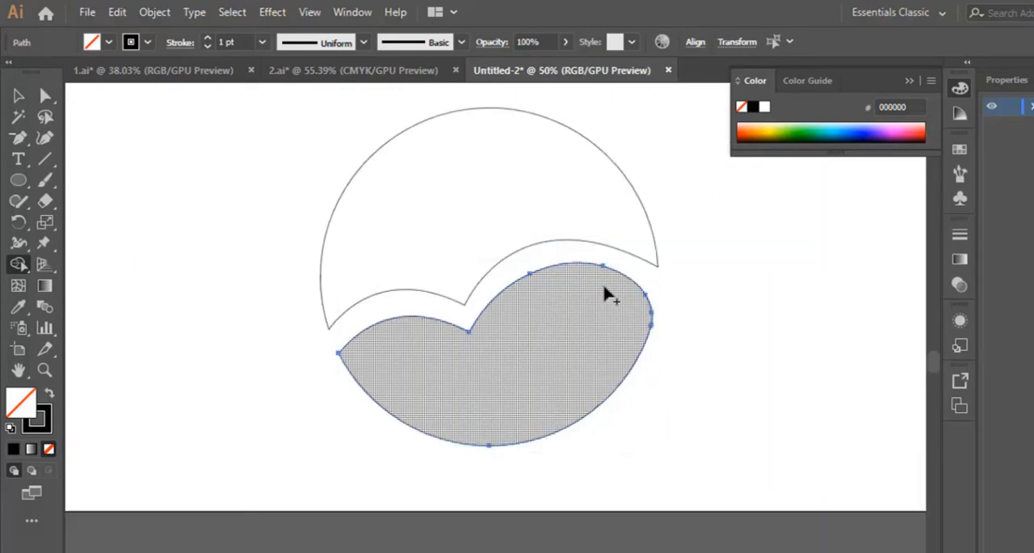
pyautogui.click(16, 97)
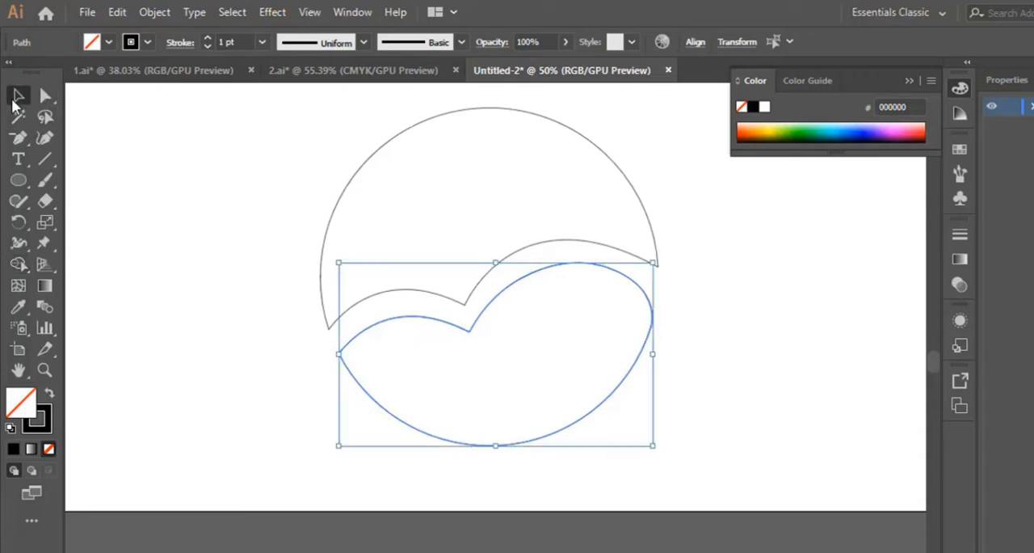
pyautogui.click(751, 375)
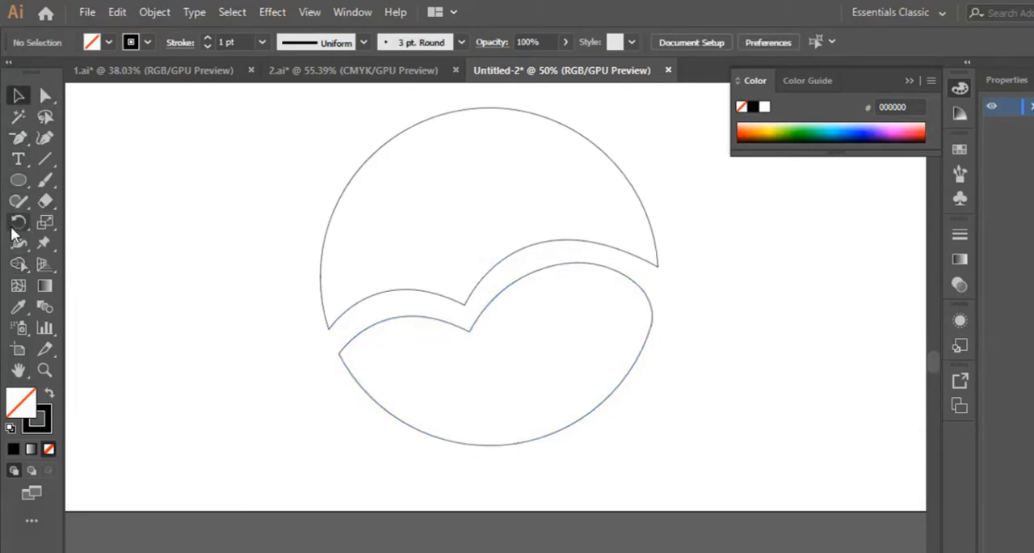
# Draw a curved Pen path inside the lower shape, from the top of its right hump down to its lower-left edge.
pyautogui.click(19, 142)
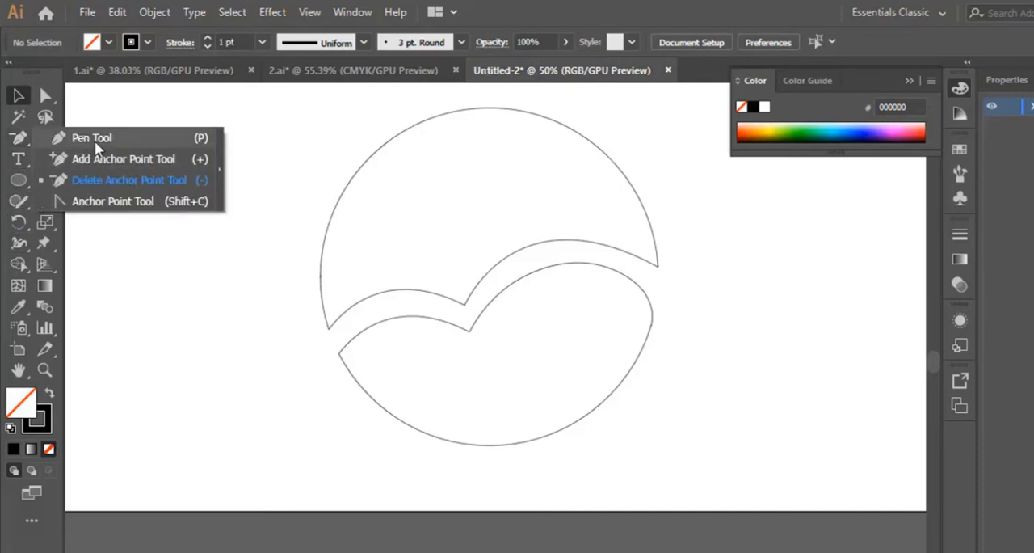
pyautogui.click(58, 138)
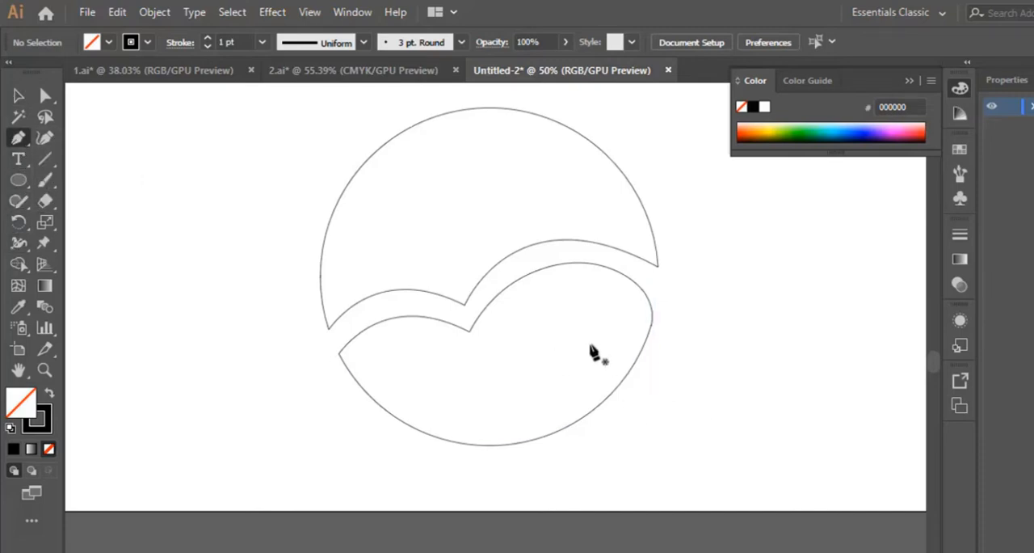
pyautogui.click(584, 263)
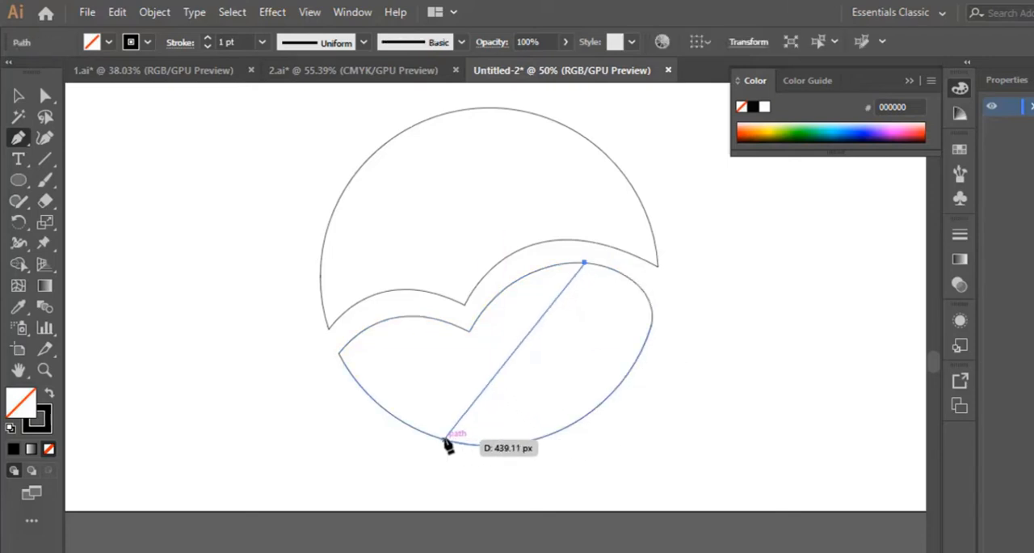
pyautogui.moveTo(445, 440); pyautogui.dragTo(285, 452)
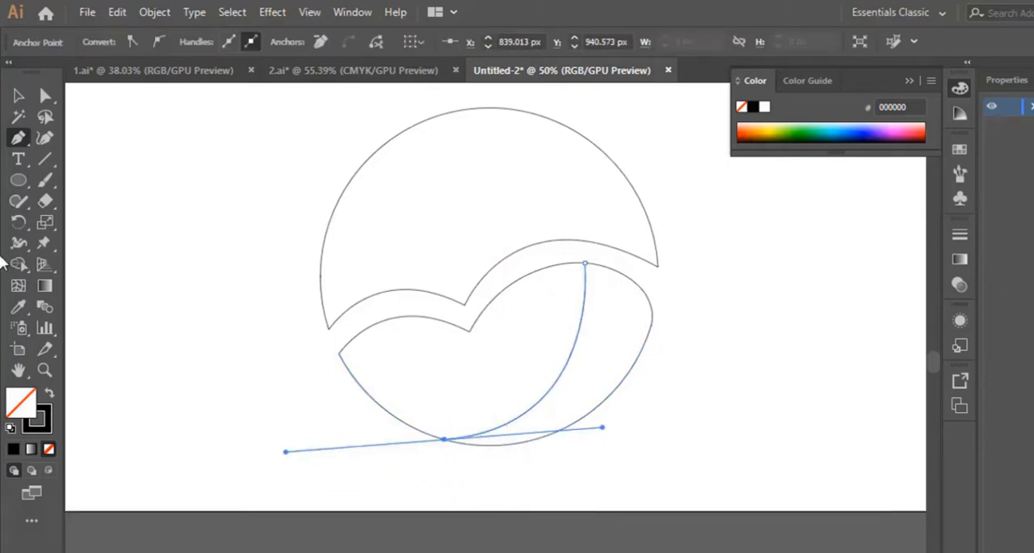
# Try to split the lower shape along the new inner curve with Shape Builder.
pyautogui.click(18, 96)
pyautogui.moveTo(657, 437); pyautogui.dragTo(407, 317)
pyautogui.click(18, 263)
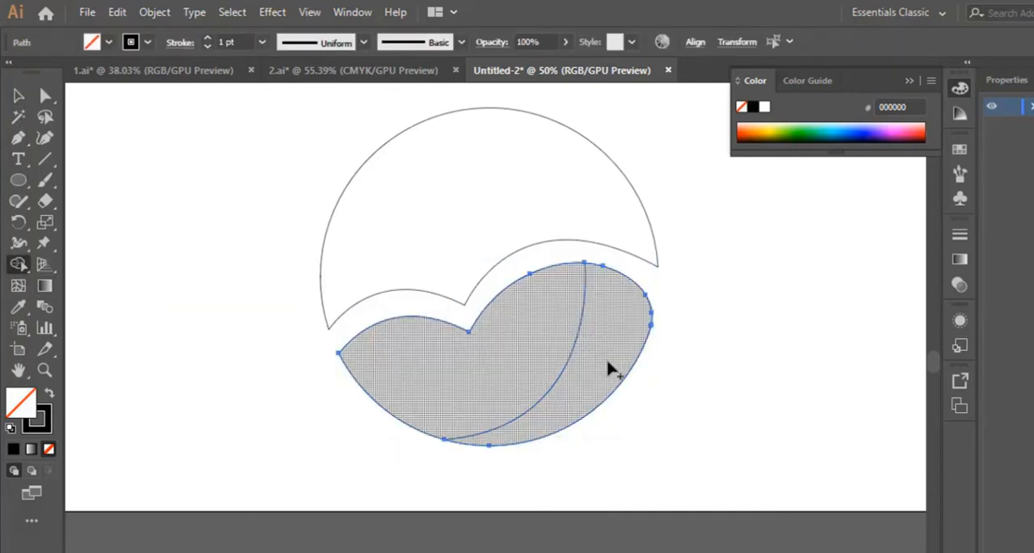
pyautogui.click(18, 95)
# Extend the inner curve's lower end slightly beyond the lower shape's outline with the Curvature tool.
pyautogui.click(44, 370)
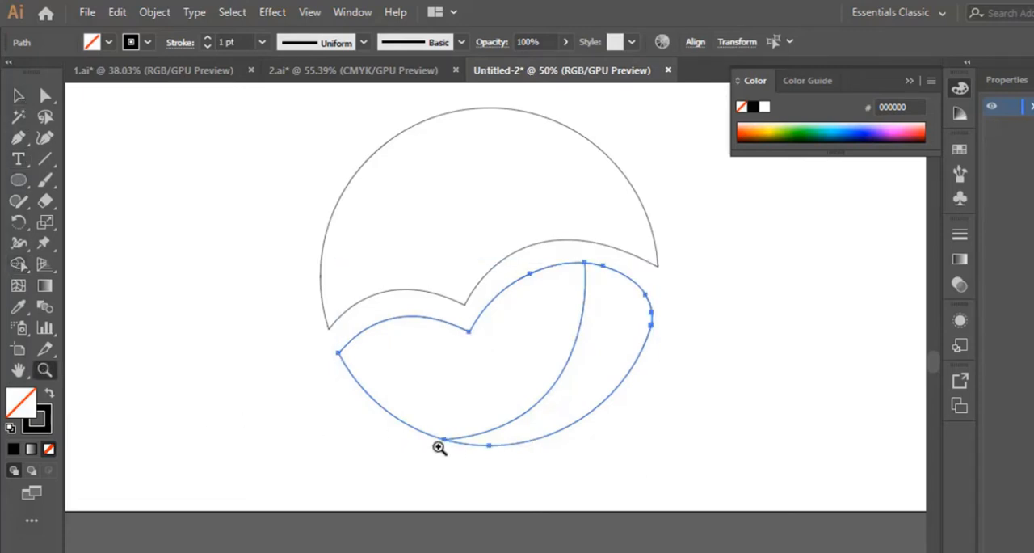
pyautogui.click(442, 440)
pyautogui.click(512, 397)
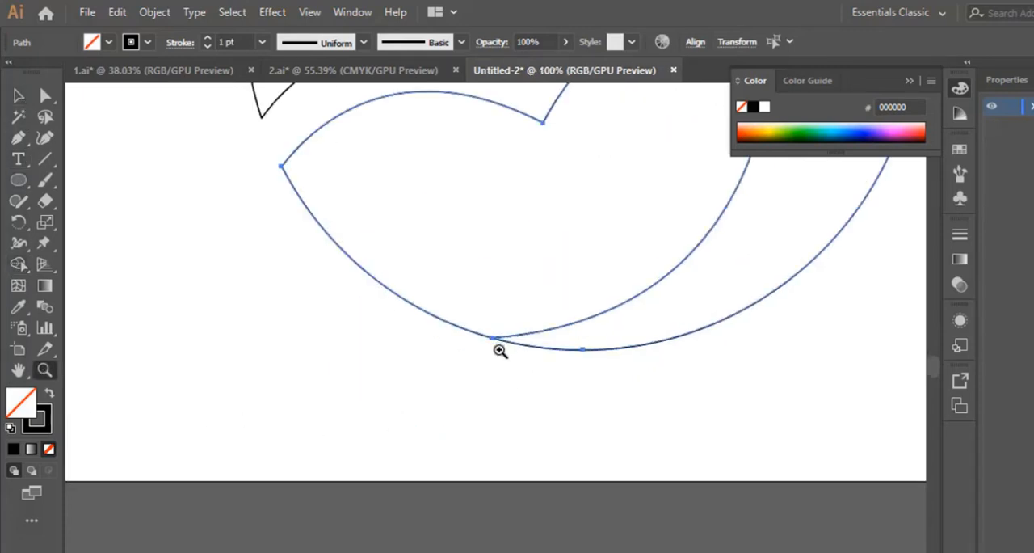
pyautogui.click(501, 350)
pyautogui.click(18, 96)
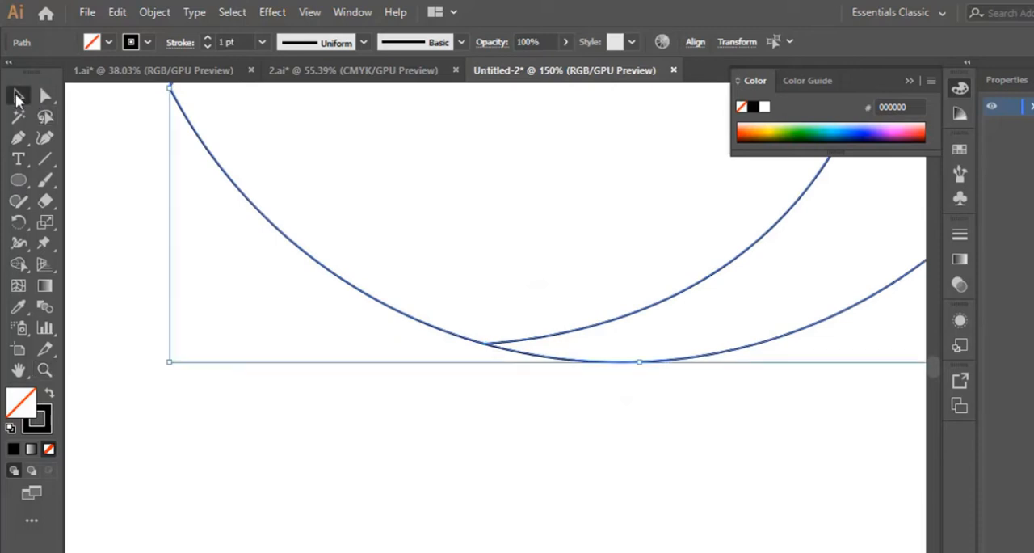
pyautogui.click(566, 439)
pyautogui.click(587, 330)
pyautogui.click(45, 138)
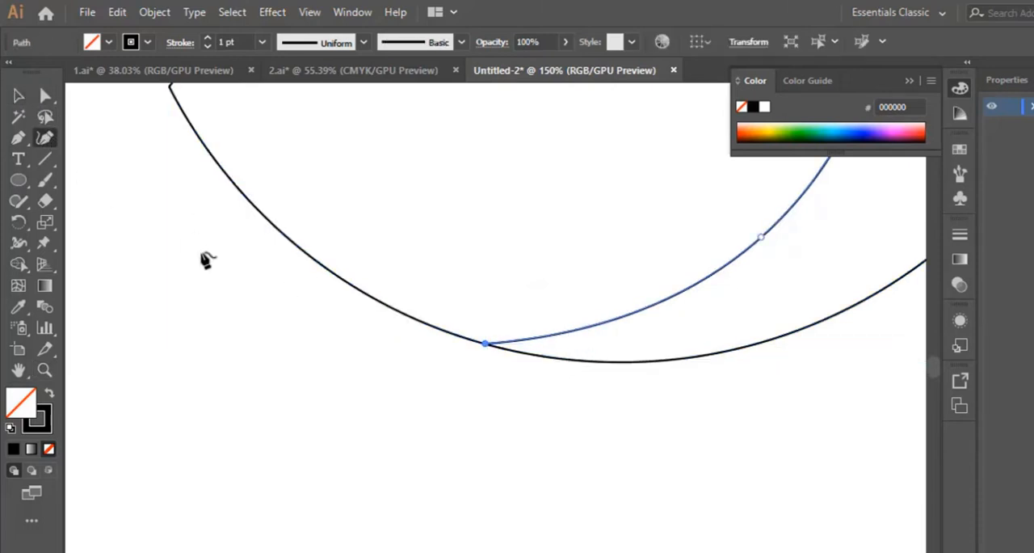
pyautogui.moveTo(485, 343); pyautogui.dragTo(468, 351)
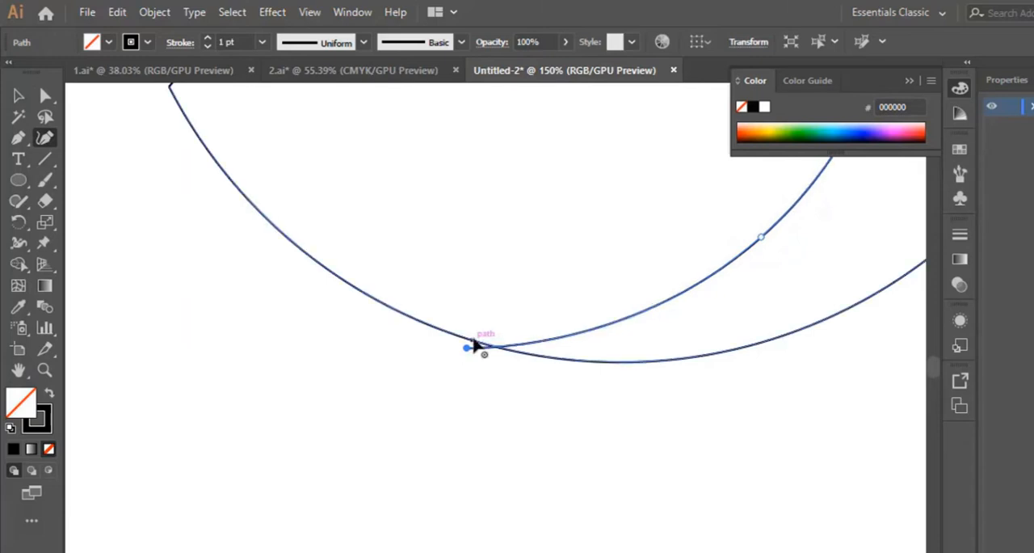
pyautogui.hotkey('ctrl', '-')
pyautogui.hotkey('ctrl', '-')
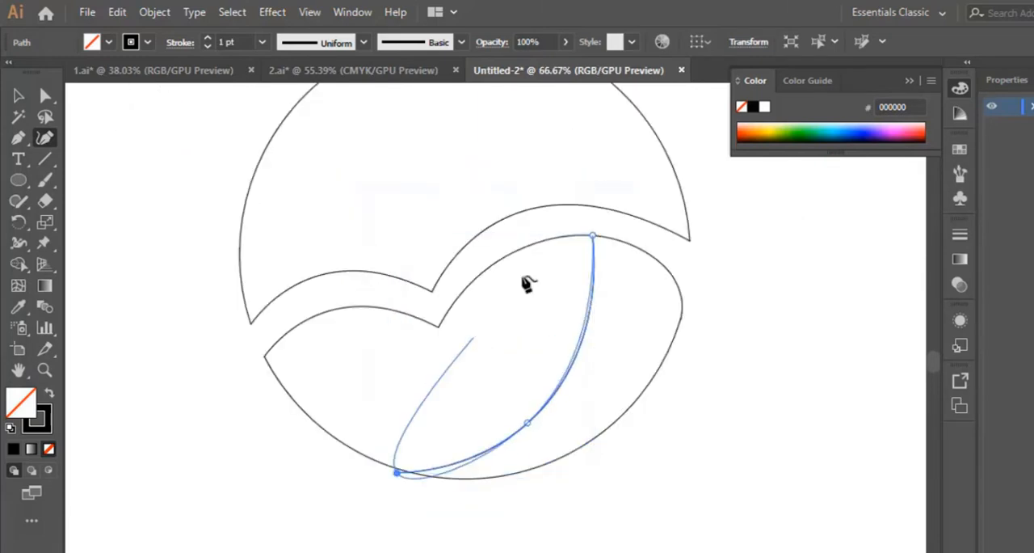
pyautogui.click(18, 95)
pyautogui.scroll(-2, 713, 469)
pyautogui.click(713, 469)
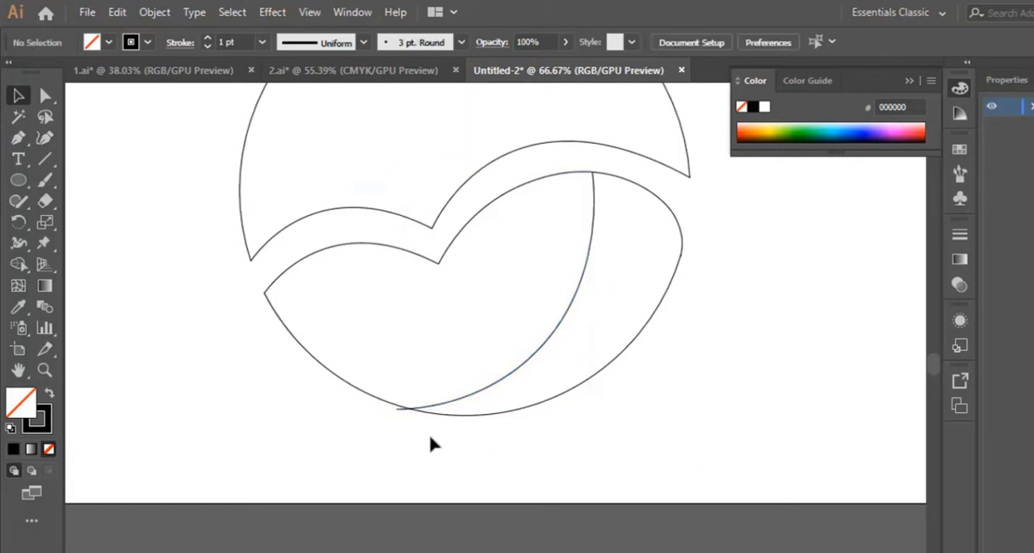
# Select the lower shape with the extended curve and try to divide it with Shape Builder.
pyautogui.moveTo(362, 423); pyautogui.dragTo(791, 314)
pyautogui.click(19, 264)
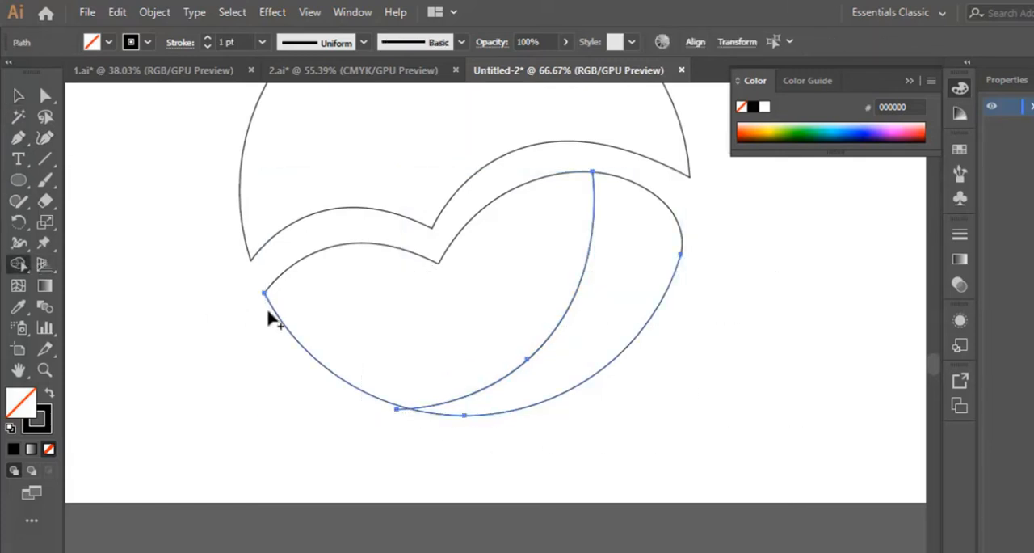
pyautogui.click(19, 96)
pyautogui.click(661, 461)
pyautogui.moveTo(447, 430); pyautogui.dragTo(502, 230)
pyautogui.click(19, 265)
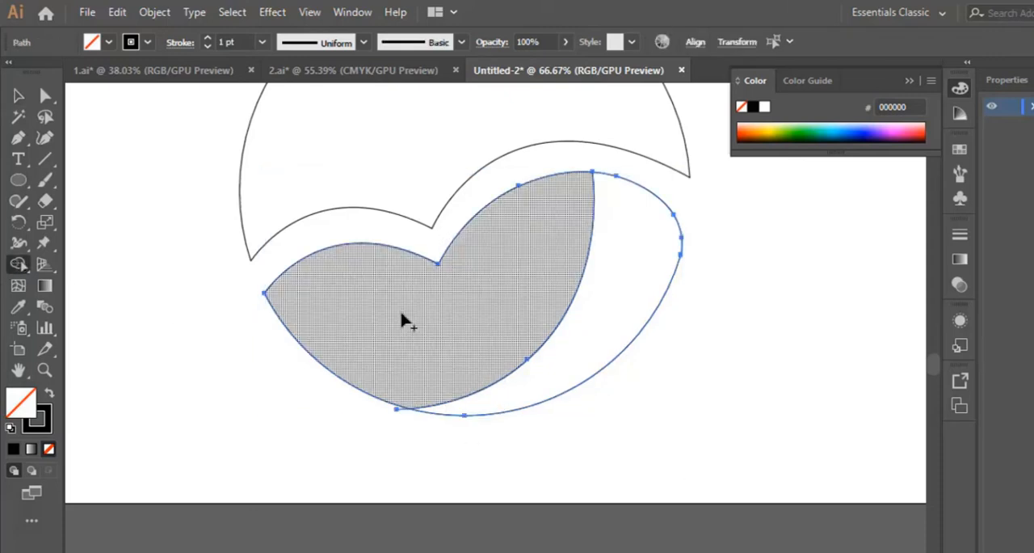
# Remove the inner curve's stub that overhangs the lower shape's outline with Shape Builder and deselect everything.
pyautogui.click(18, 96)
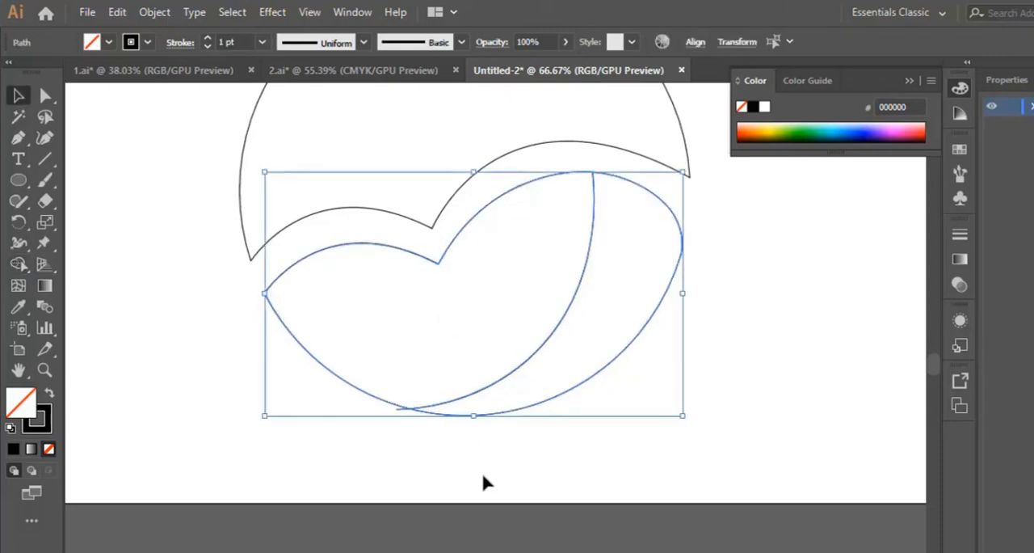
pyautogui.click(383, 421)
pyautogui.moveTo(382, 421); pyautogui.dragTo(133, 343)
pyautogui.click(19, 264)
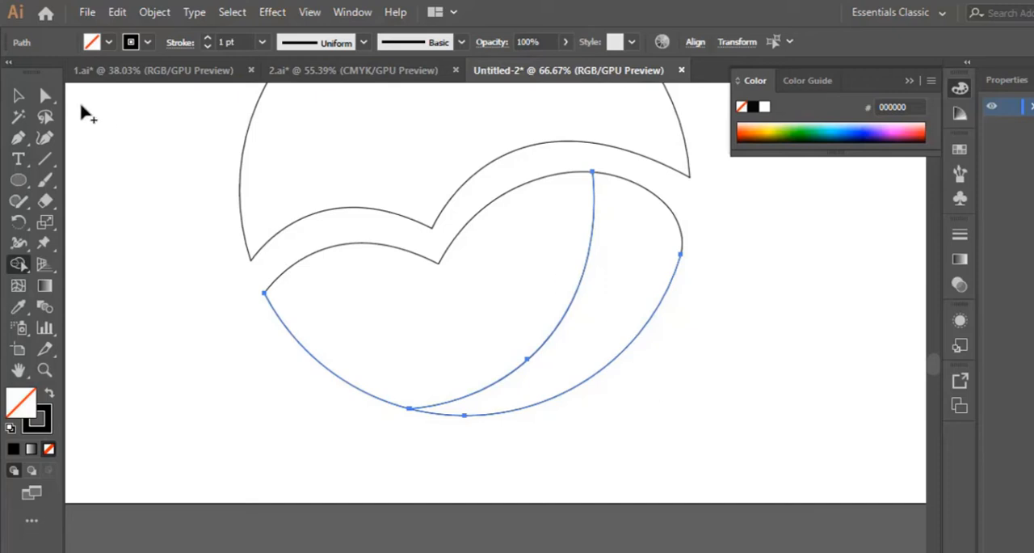
pyautogui.click(18, 95)
pyautogui.click(717, 359)
pyautogui.scroll(2, 729, 361)
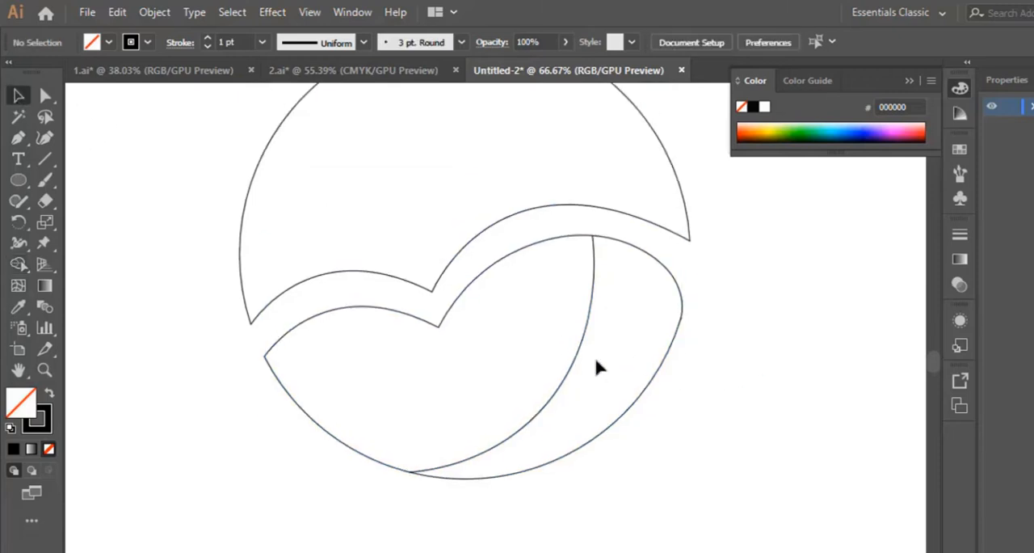
pyautogui.click(19, 138)
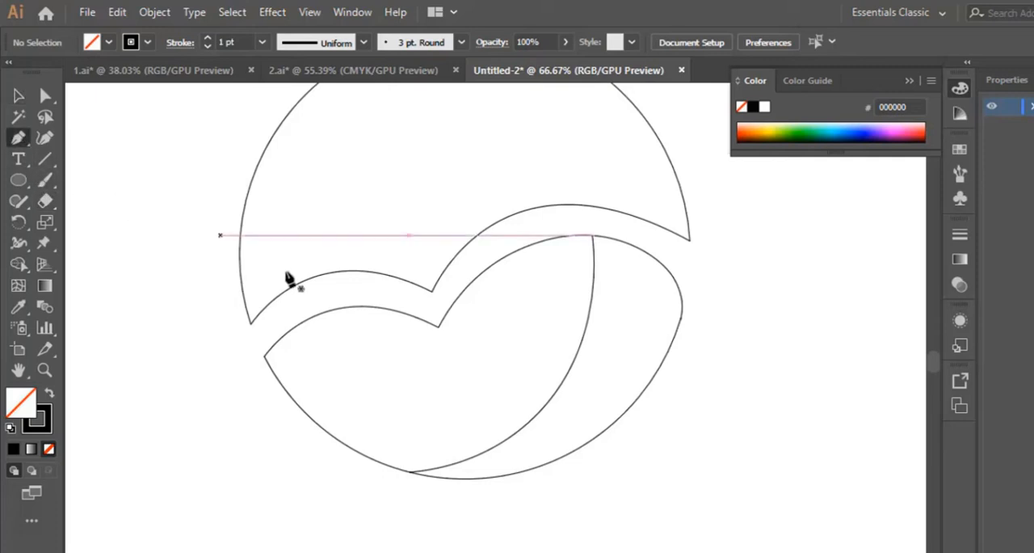
pyautogui.click(437, 325)
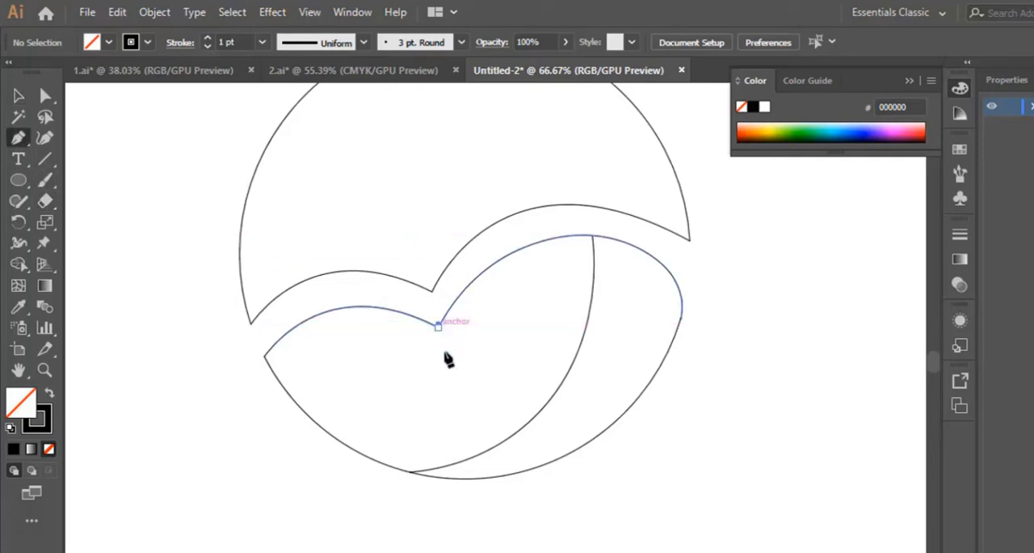
pyautogui.hotkey('ctrl', 'z')
# Draw a curve spanning about 234 px from the lower shape's left outline up to its notch with the Pen tool.
pyautogui.click(304, 410)
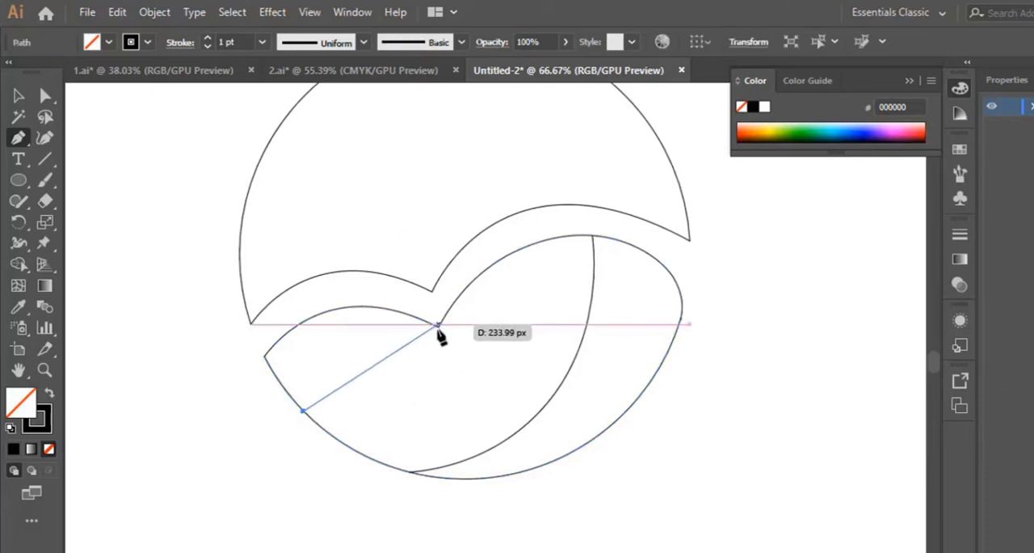
pyautogui.moveTo(438, 325); pyautogui.dragTo(541, 338)
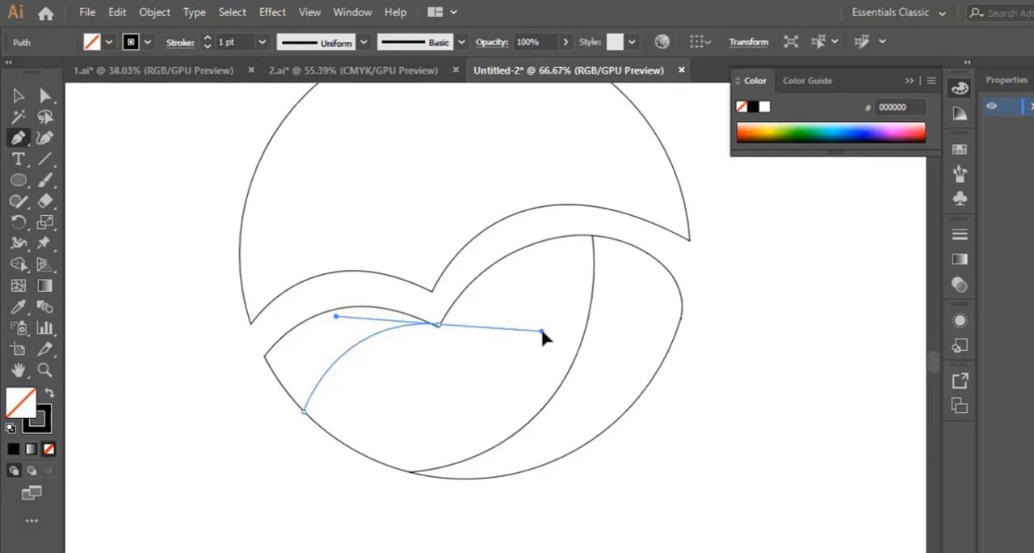
pyautogui.moveTo(543, 338); pyautogui.dragTo(553, 338)
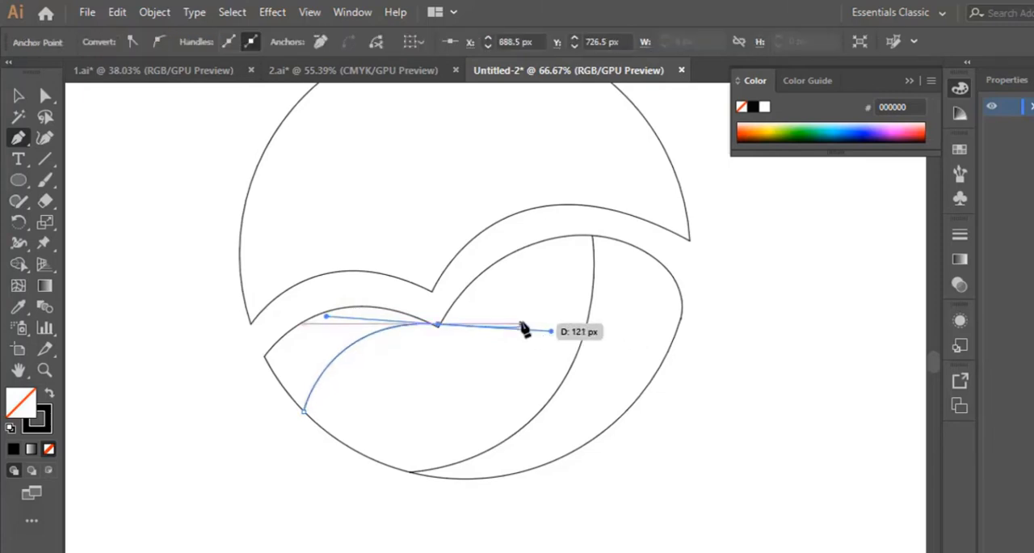
# Move the new curve's upper end exactly onto the lower shape's notch with the Curvature tool and deselect it.
pyautogui.press('z')
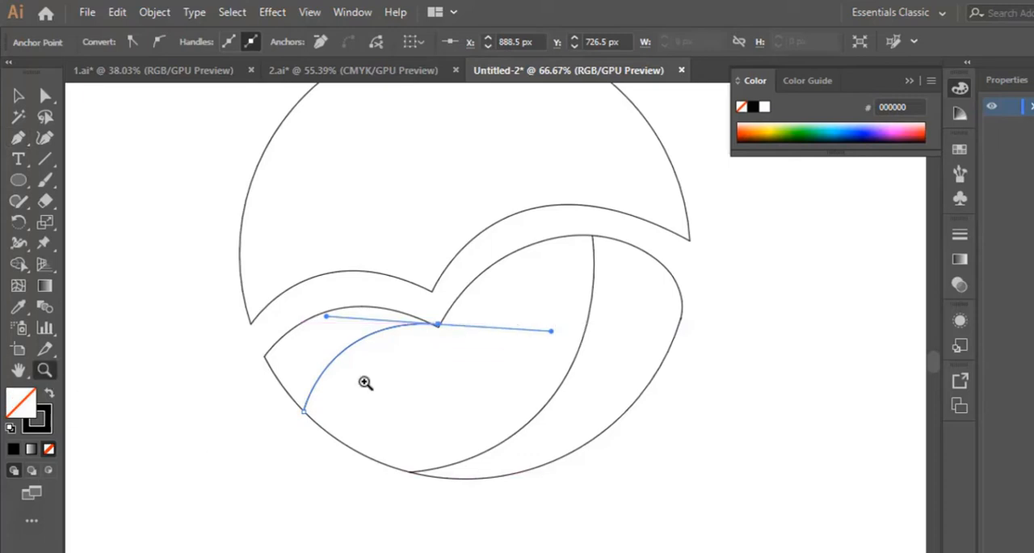
pyautogui.click(447, 343)
pyautogui.click(473, 334)
pyautogui.click(506, 353)
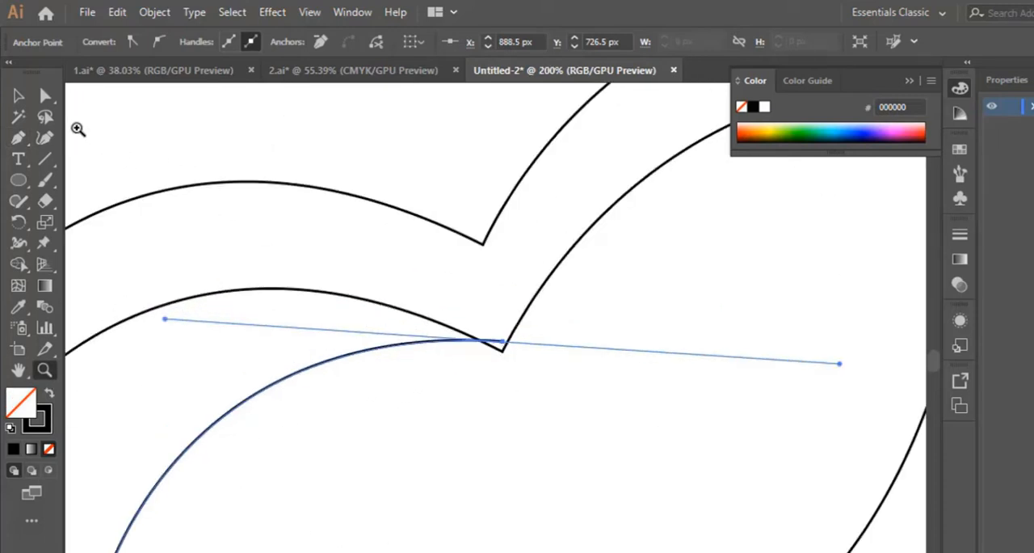
pyautogui.click(46, 139)
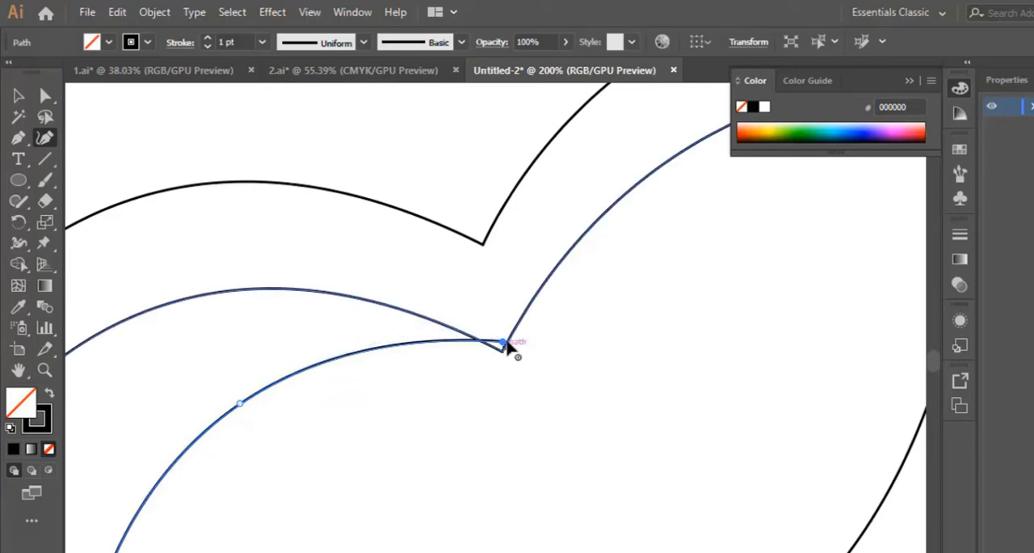
pyautogui.moveTo(502, 342); pyautogui.dragTo(505, 353)
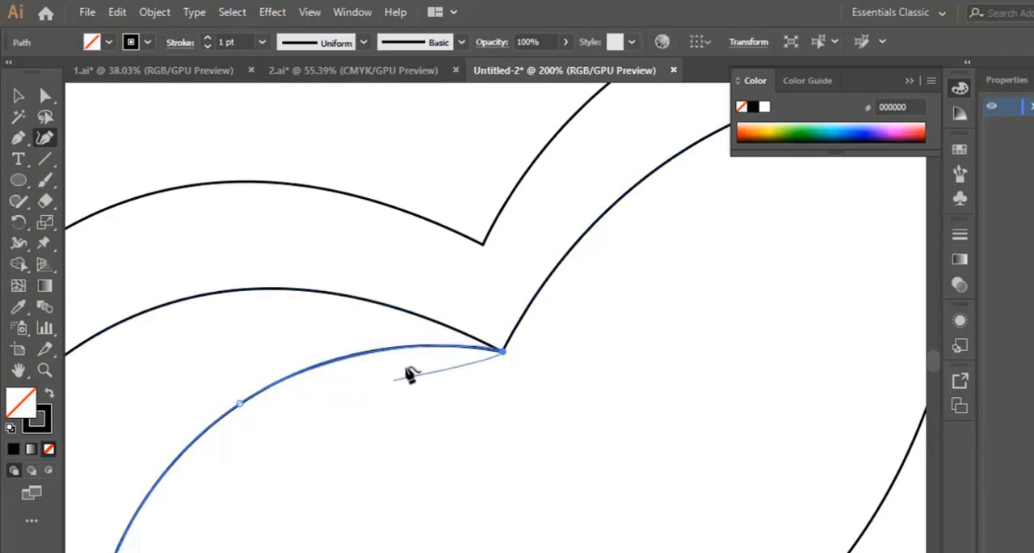
pyautogui.hotkey('ctrl', '-')
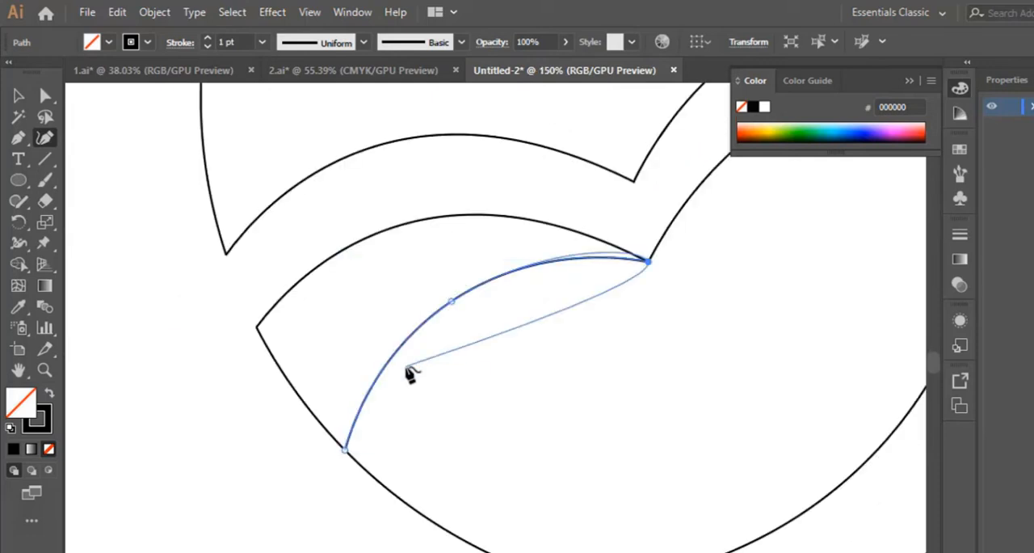
pyautogui.click(18, 95)
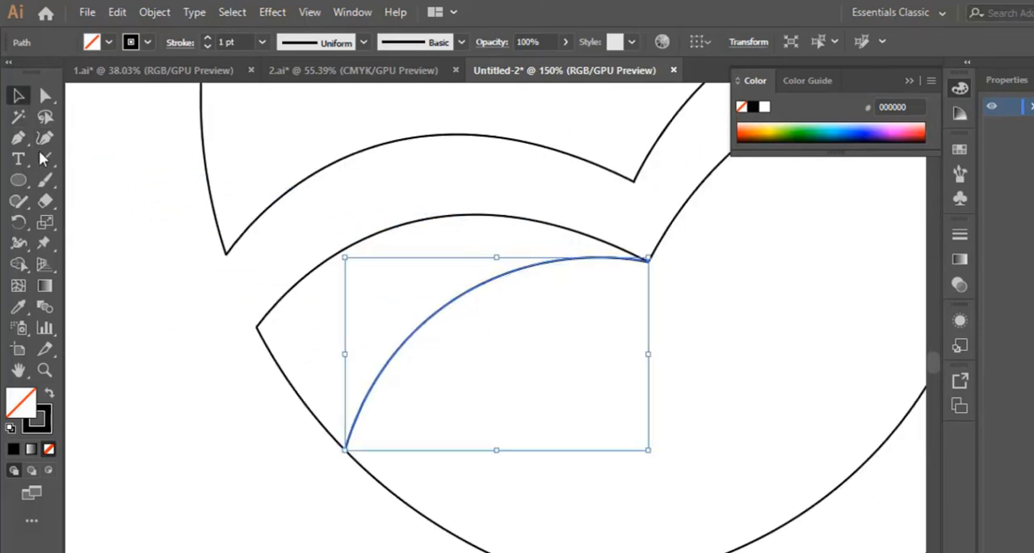
pyautogui.click(204, 495)
pyautogui.hotkey('ctrl', '-')
pyautogui.hotkey('ctrl', '-')
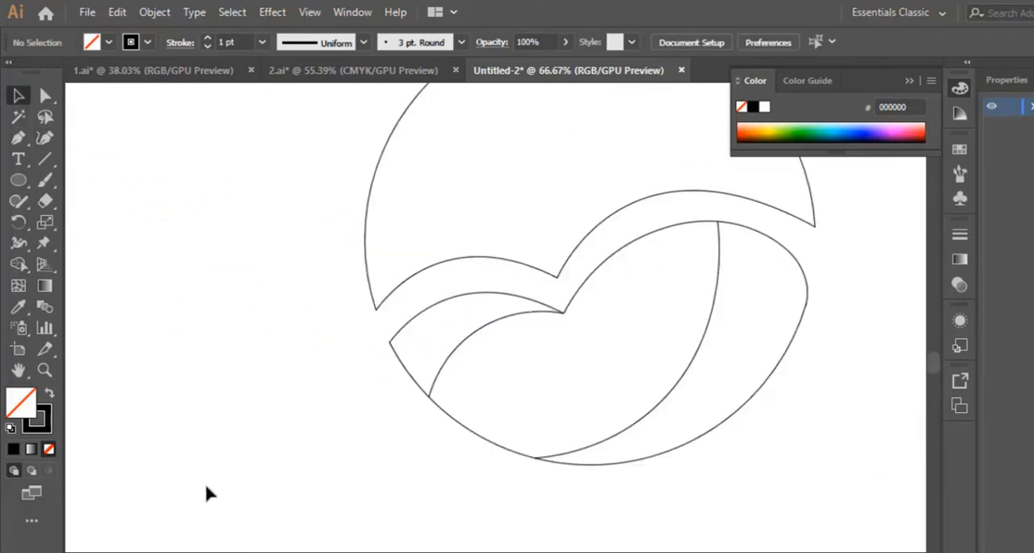
# Select the lower shape with both inner curves, try to divide it with Shape Builder and clear the selection.
pyautogui.hotkey('shift', '`')
pyautogui.moveTo(427, 463); pyautogui.dragTo(848, 289)
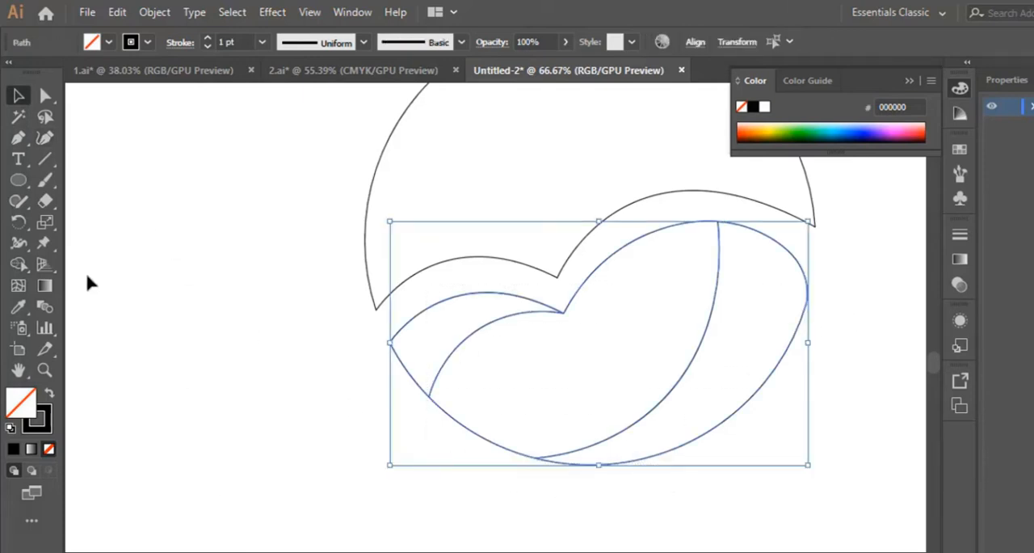
pyautogui.click(18, 265)
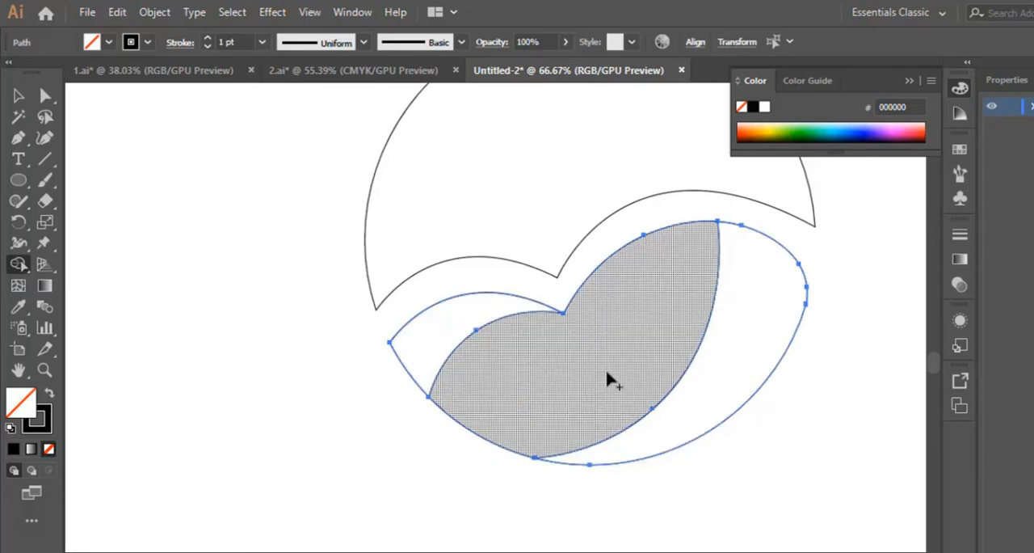
pyautogui.scroll(2, 252, 389)
pyautogui.click(18, 96)
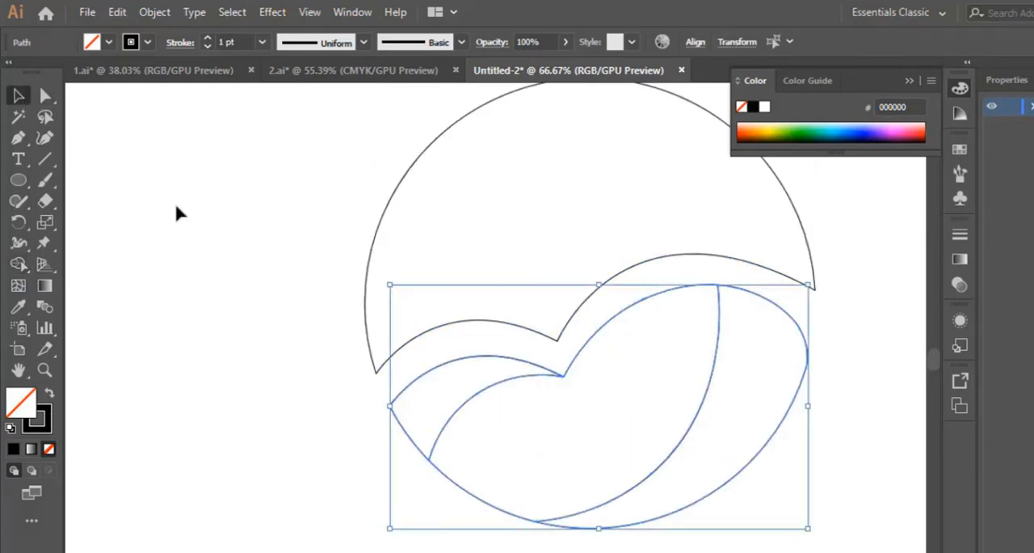
pyautogui.click(194, 209)
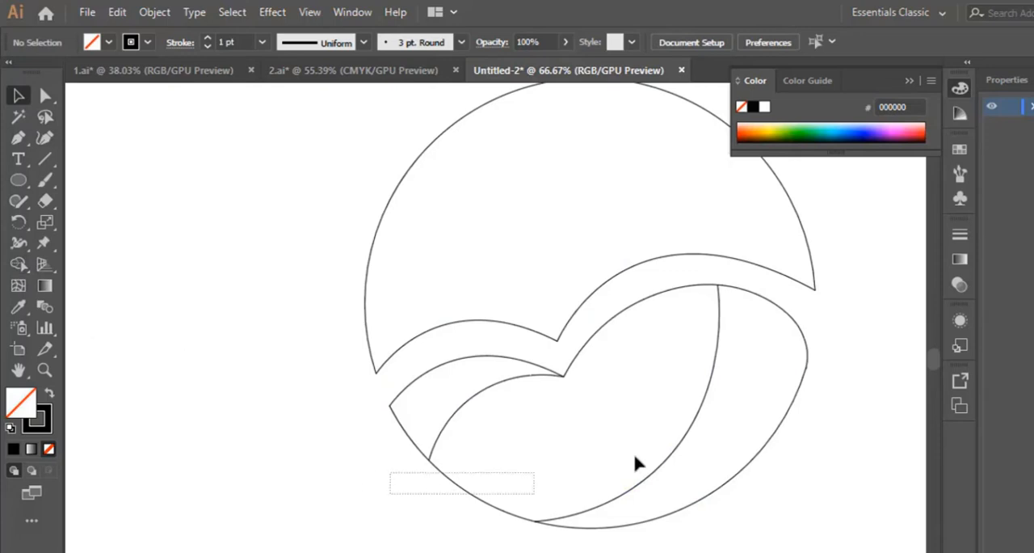
# Select the lower shape, its inner curves and the upper shape's wavy edge, and try dividing the lower shape with Shape Builder.
pyautogui.moveTo(635, 456); pyautogui.dragTo(862, 415)
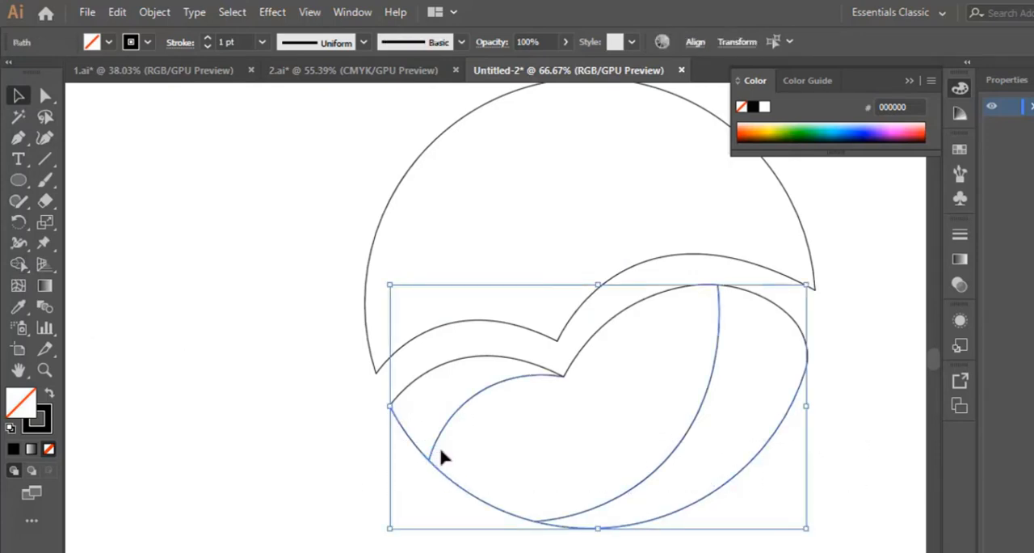
pyautogui.moveTo(401, 511); pyautogui.dragTo(828, 350)
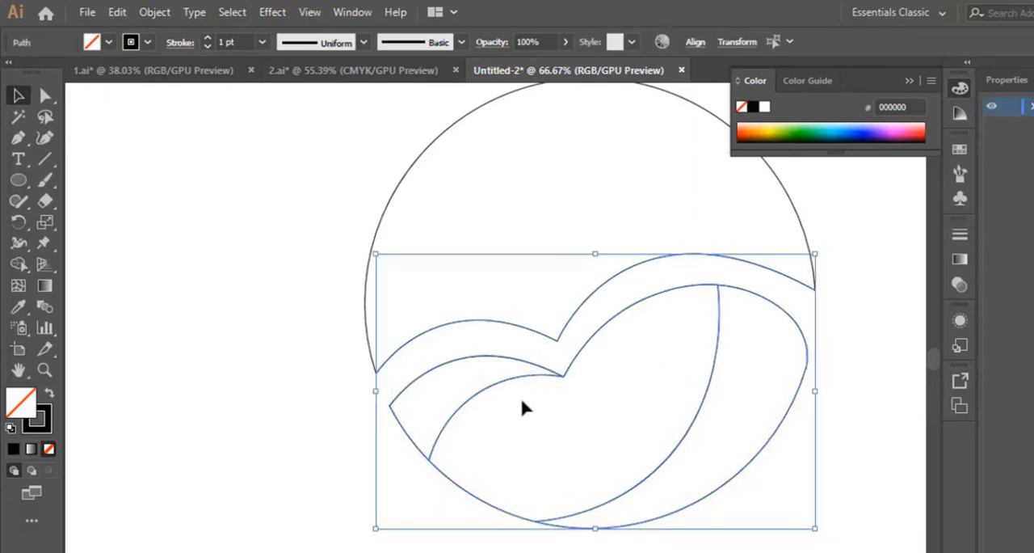
pyautogui.click(17, 264)
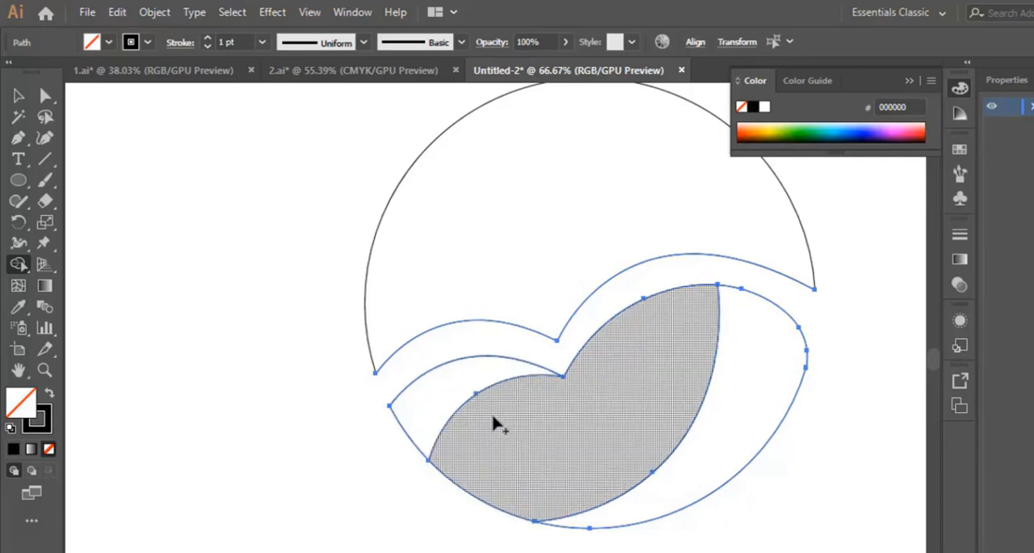
pyautogui.click(20, 96)
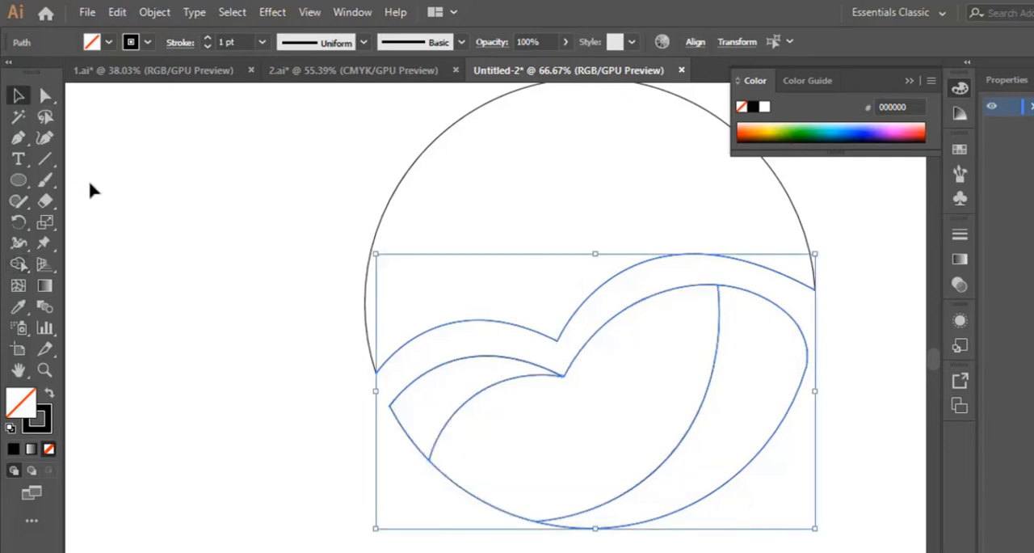
pyautogui.click(90, 181)
# Draw a bowed curve with the Pen tool from the upper shape's notch to the right part of its arc, spanning about 402 px.
pyautogui.scroll(2, 579, 343)
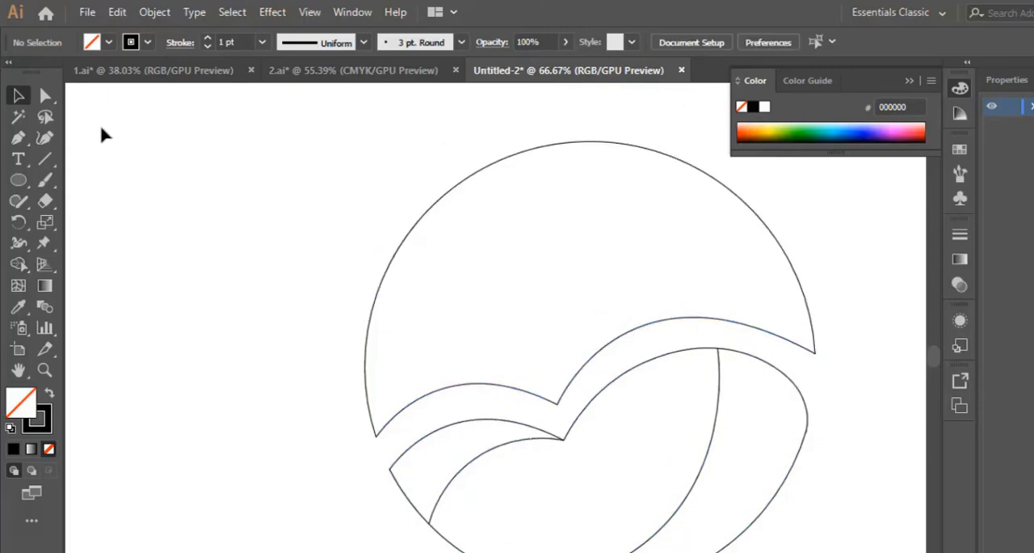
pyautogui.click(18, 138)
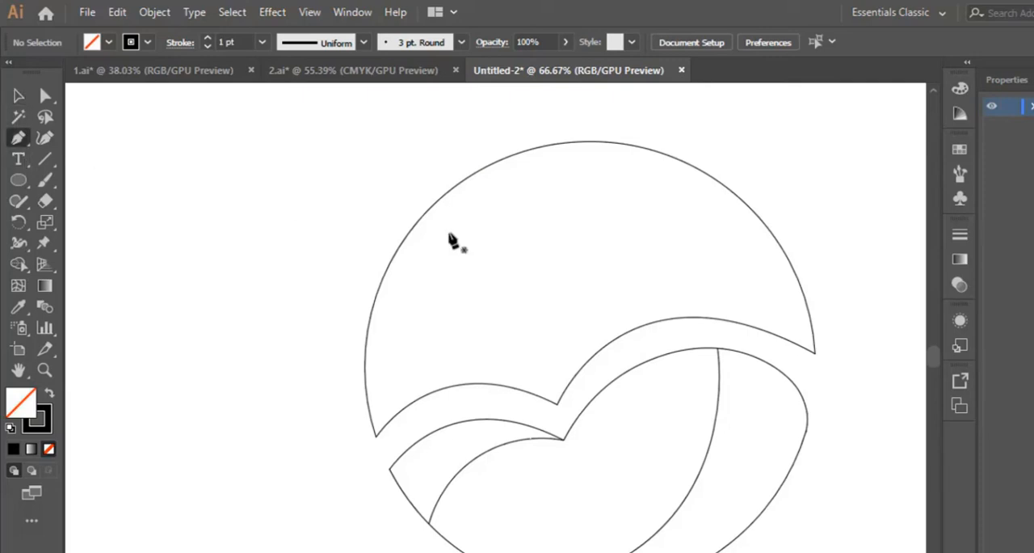
pyautogui.click(557, 401)
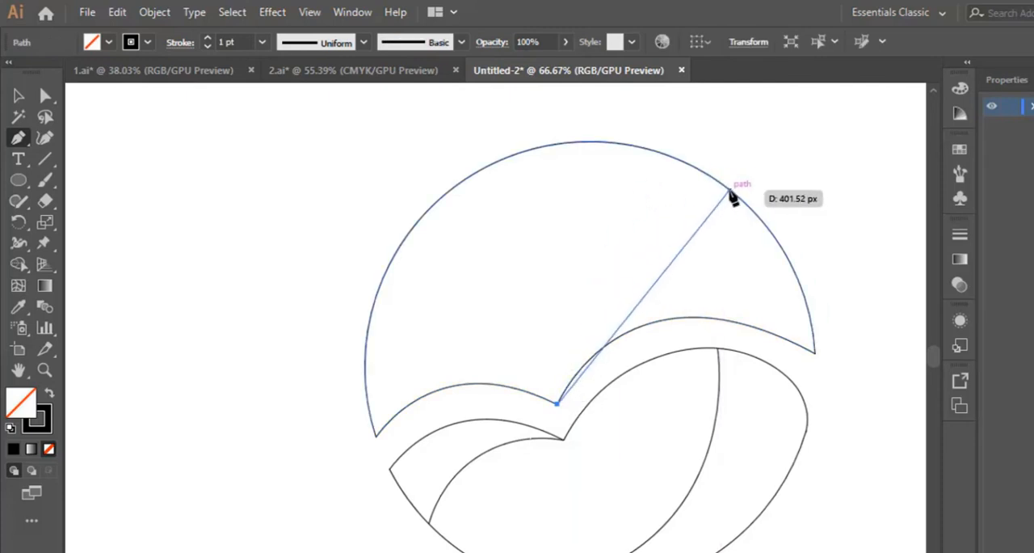
pyautogui.moveTo(730, 192); pyautogui.dragTo(896, 158)
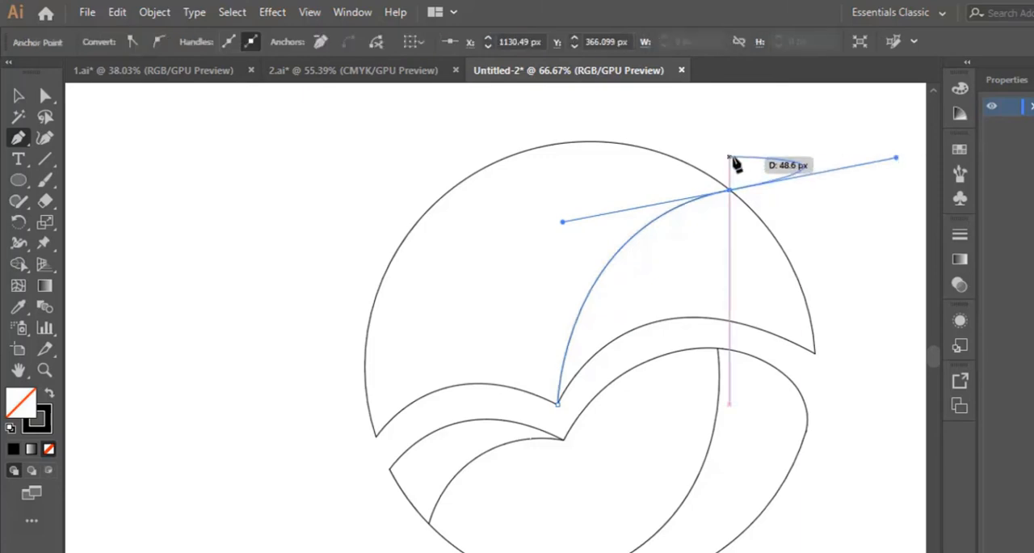
pyautogui.press('Escape')
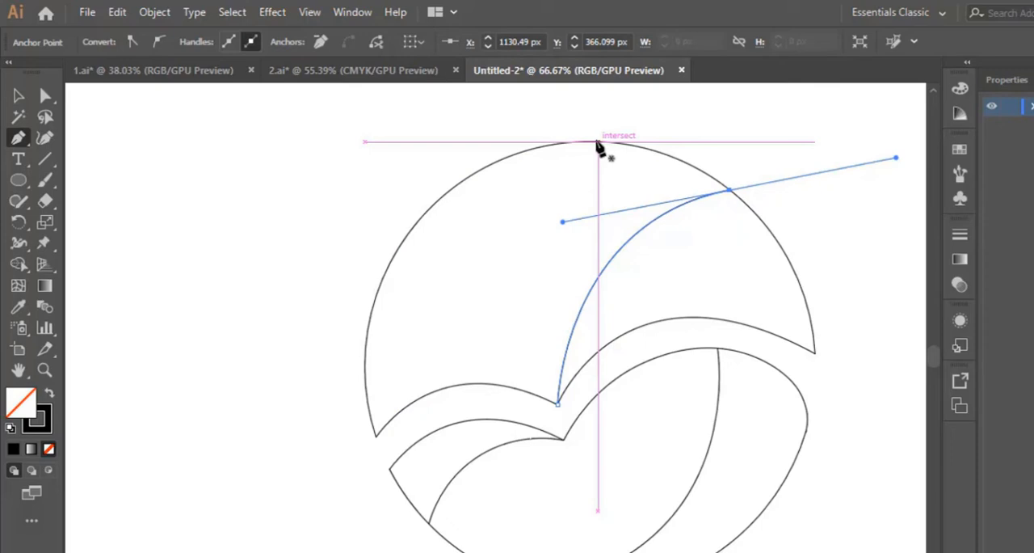
# Draw two more curves with the Pen tool from the arc's top and left side down to the upper shape's notch, and deselect.
pyautogui.click(545, 148)
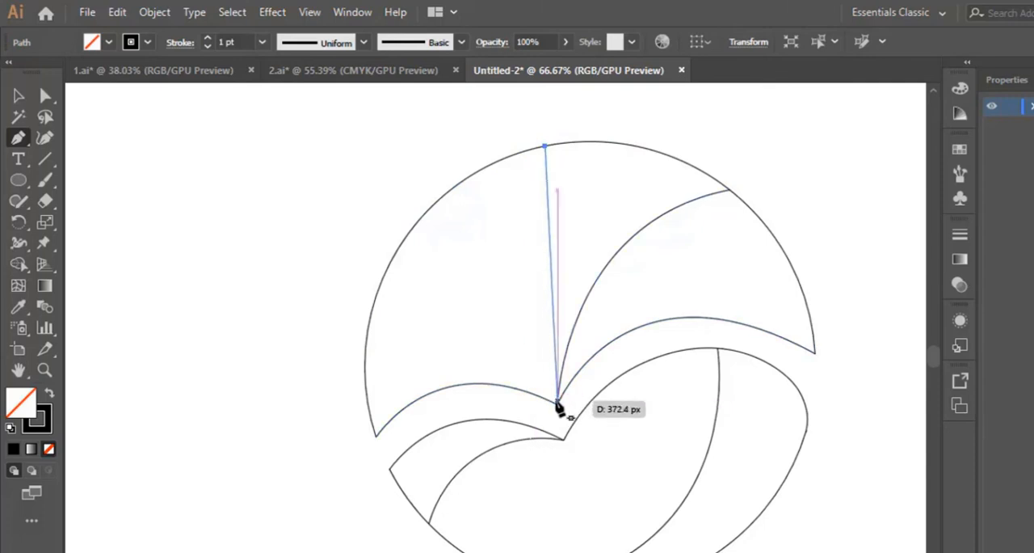
pyautogui.moveTo(558, 402); pyautogui.dragTo(622, 549)
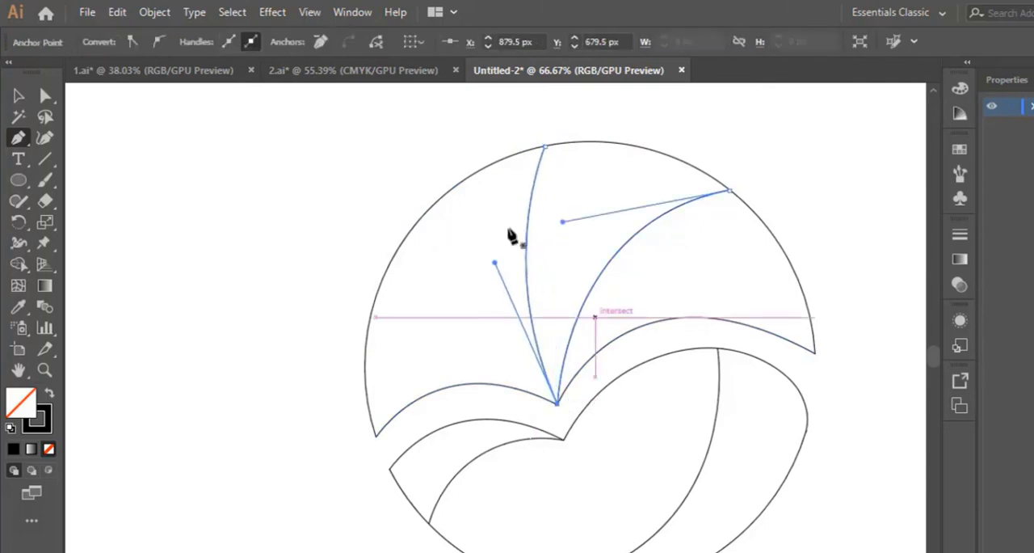
pyautogui.click(398, 249)
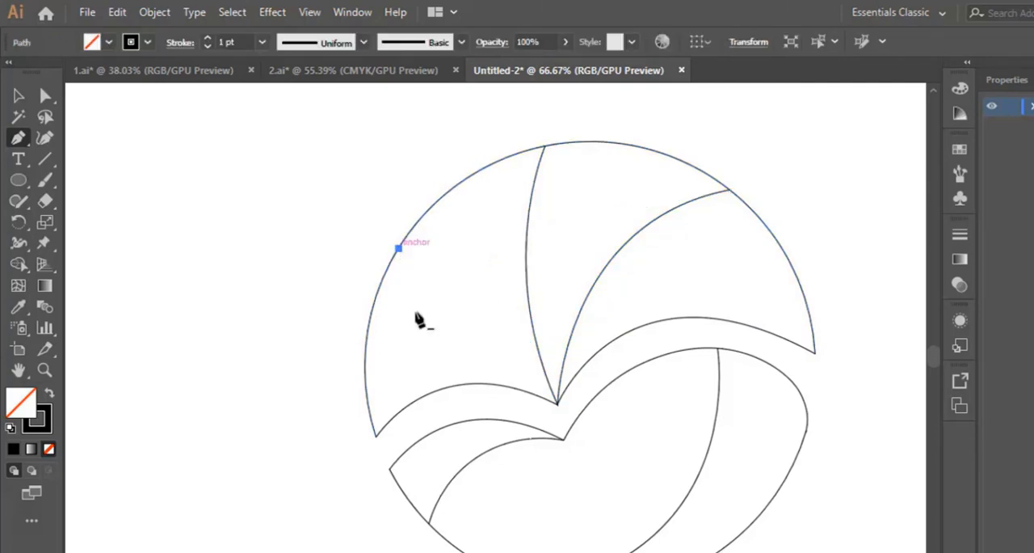
pyautogui.moveTo(558, 402); pyautogui.dragTo(661, 452)
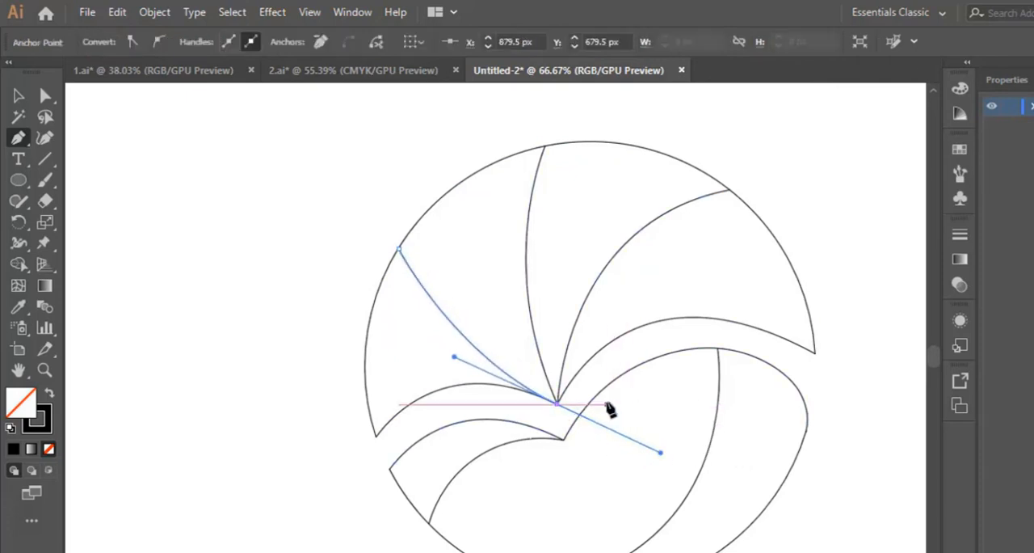
pyautogui.click(19, 96)
pyautogui.click(353, 211)
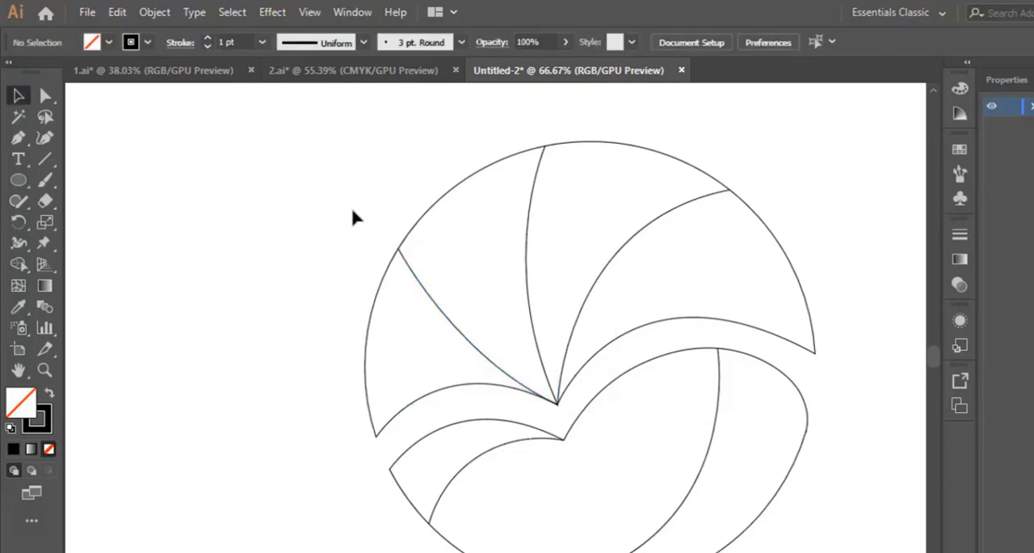
# Select the paths meeting at the upper shape's notch and trim away the tiny overshooting tip there with Shape Builder.
pyautogui.moveTo(458, 286); pyautogui.dragTo(594, 364)
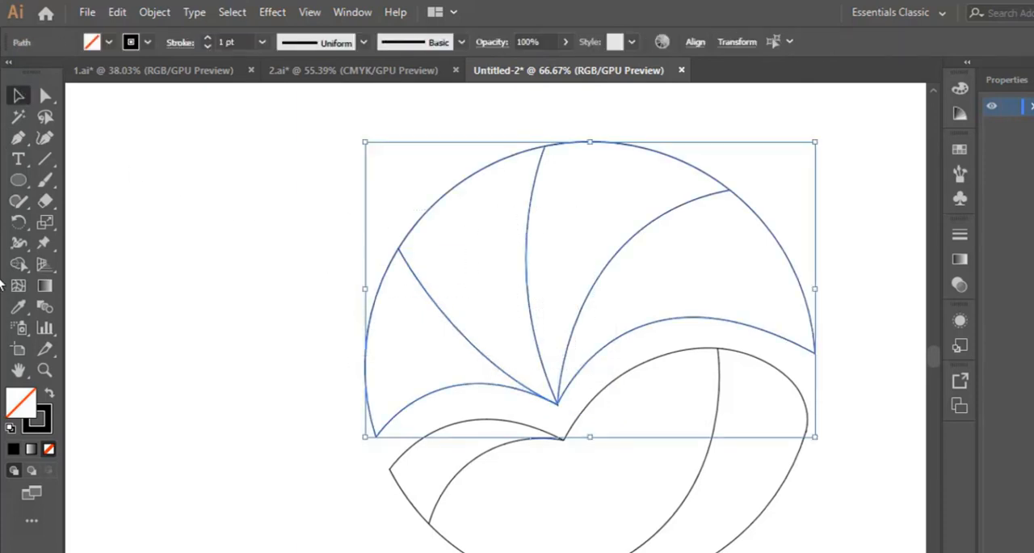
pyautogui.click(17, 265)
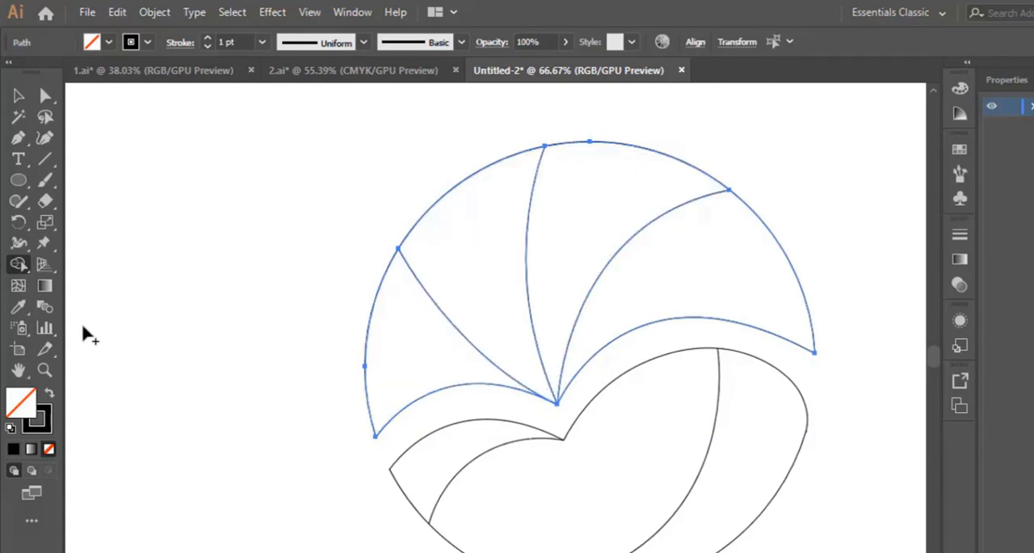
pyautogui.click(44, 370)
pyautogui.click(557, 408)
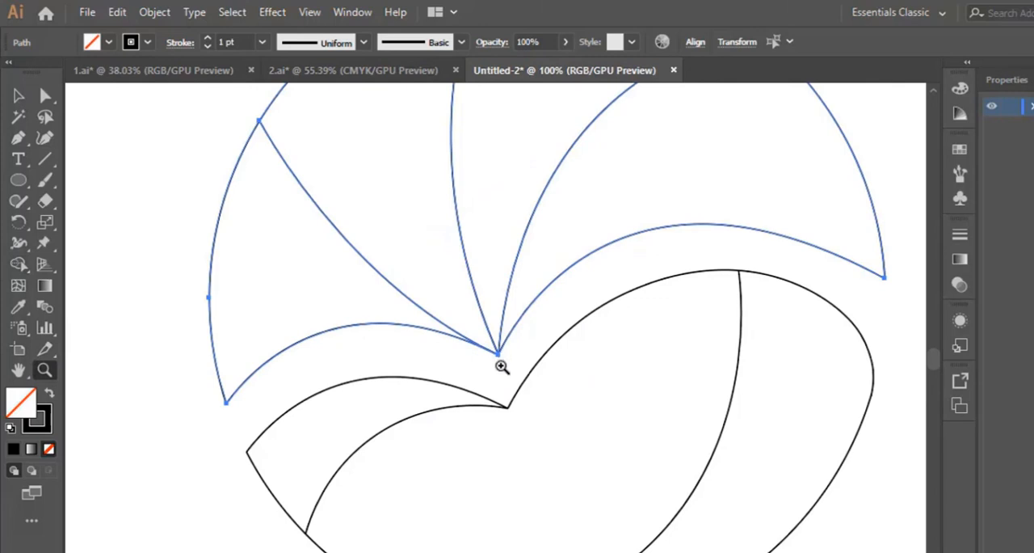
pyautogui.click(559, 412)
pyautogui.click(502, 346)
pyautogui.click(491, 365)
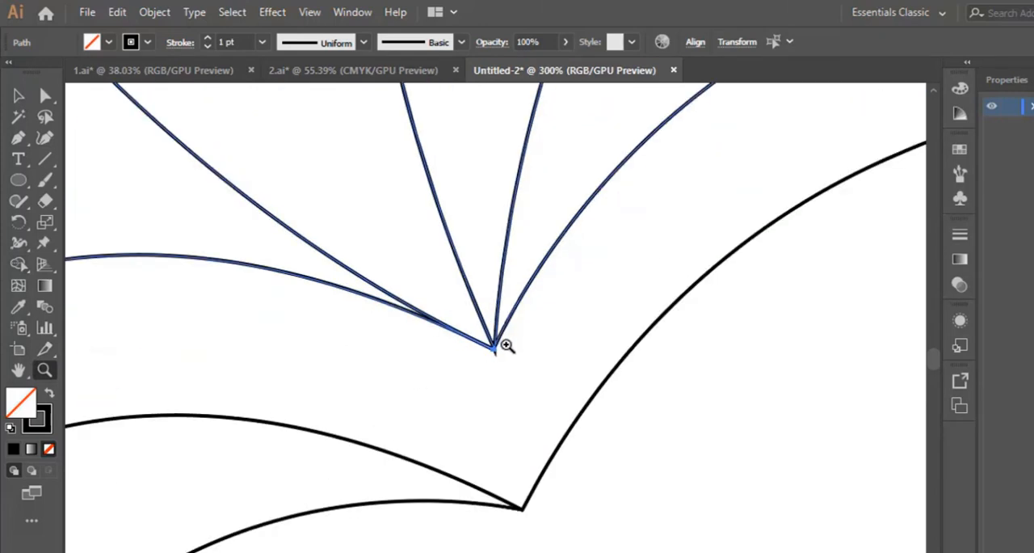
pyautogui.click(503, 346)
pyautogui.click(477, 355)
pyautogui.click(501, 361)
pyautogui.click(514, 363)
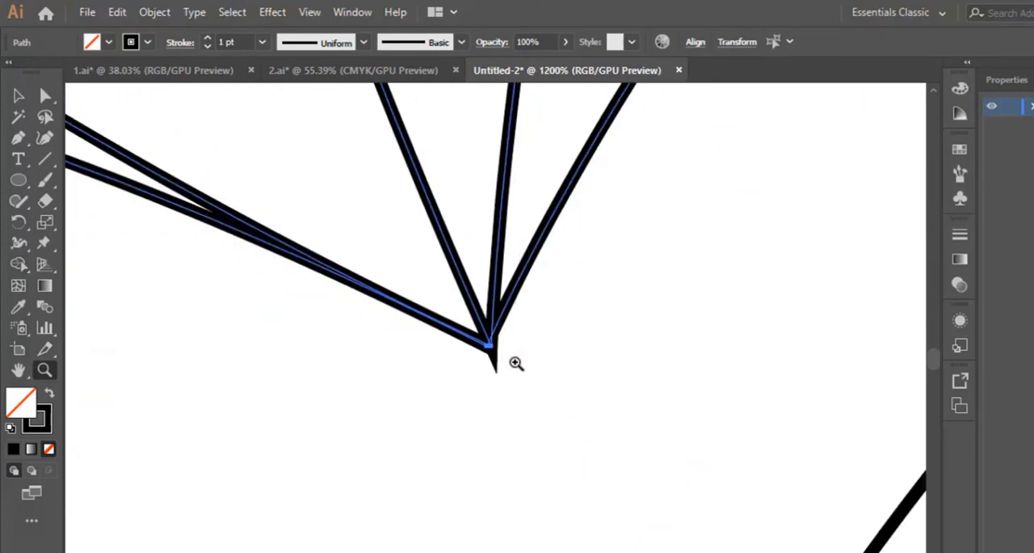
pyautogui.click(495, 352)
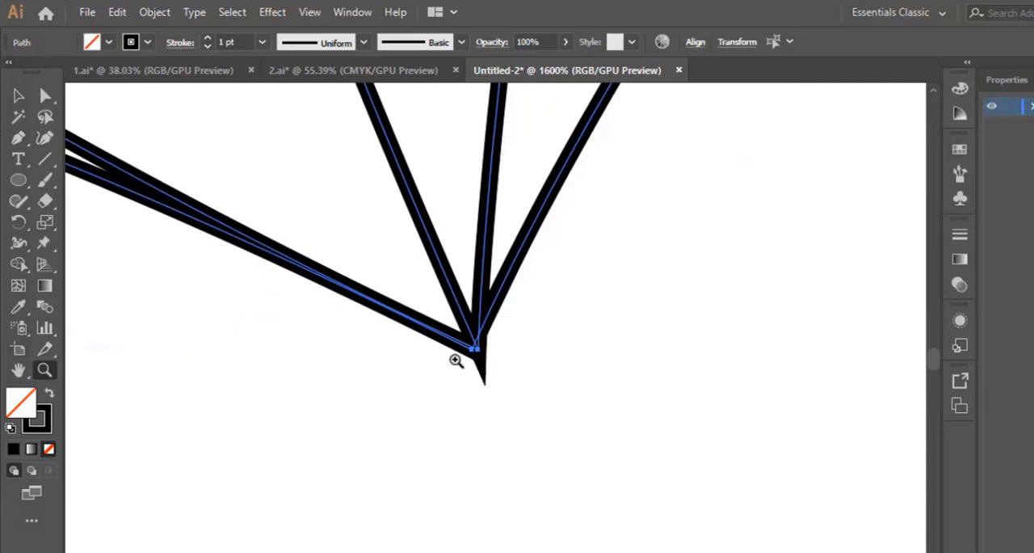
pyautogui.moveTo(442, 399); pyautogui.dragTo(522, 324)
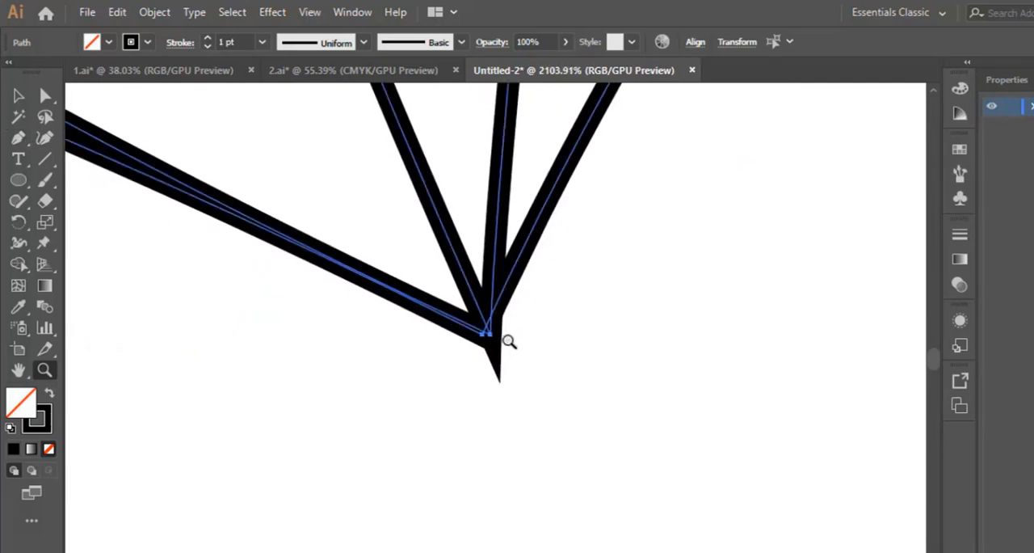
pyautogui.click(15, 93)
pyautogui.moveTo(431, 388); pyautogui.dragTo(639, 268)
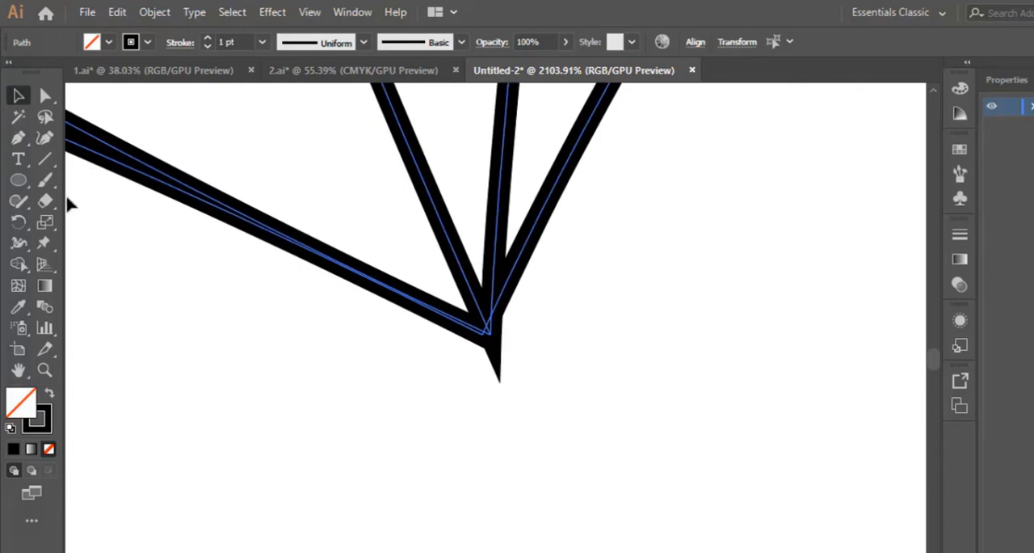
pyautogui.click(20, 265)
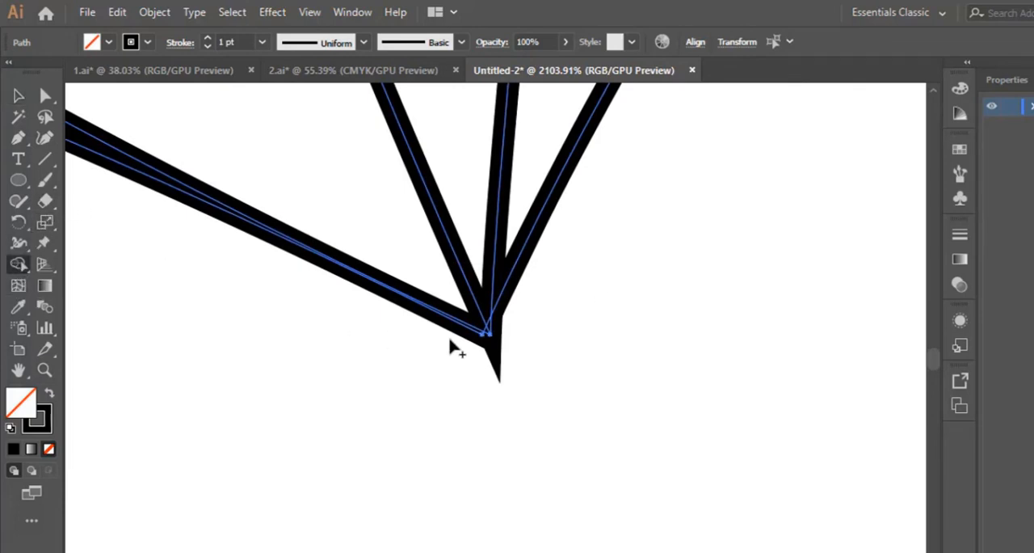
pyautogui.keyDown('alt'); pyautogui.click(493, 341); pyautogui.keyUp('alt')
pyautogui.keyDown('alt'); pyautogui.click(488, 336); pyautogui.keyUp('alt')
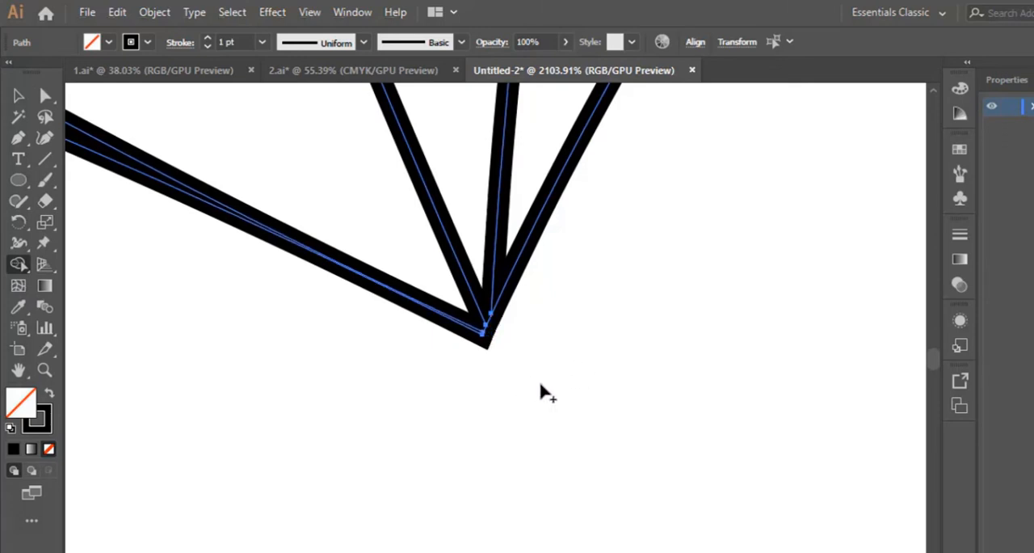
# Select both shapes with all their inner curves, try dividing them into regions with Shape Builder, and clear the selection.
pyautogui.hotkey('ctrl', '-')
pyautogui.hotkey('ctrl', '-')
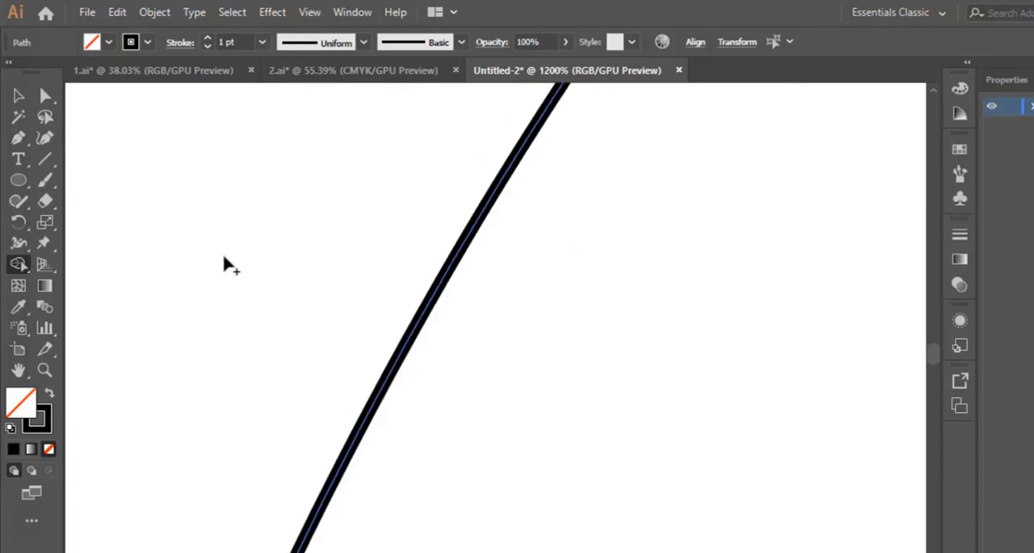
pyautogui.hotkey('ctrl', '-')
pyautogui.hotkey('ctrl', '-')
pyautogui.hotkey('ctrl', '-')
pyautogui.hotkey('ctrl', '-')
pyautogui.hotkey('ctrl', '-')
pyautogui.hotkey('ctrl', '-')
pyautogui.hotkey('ctrl', '-')
pyautogui.hotkey('ctrl', '-')
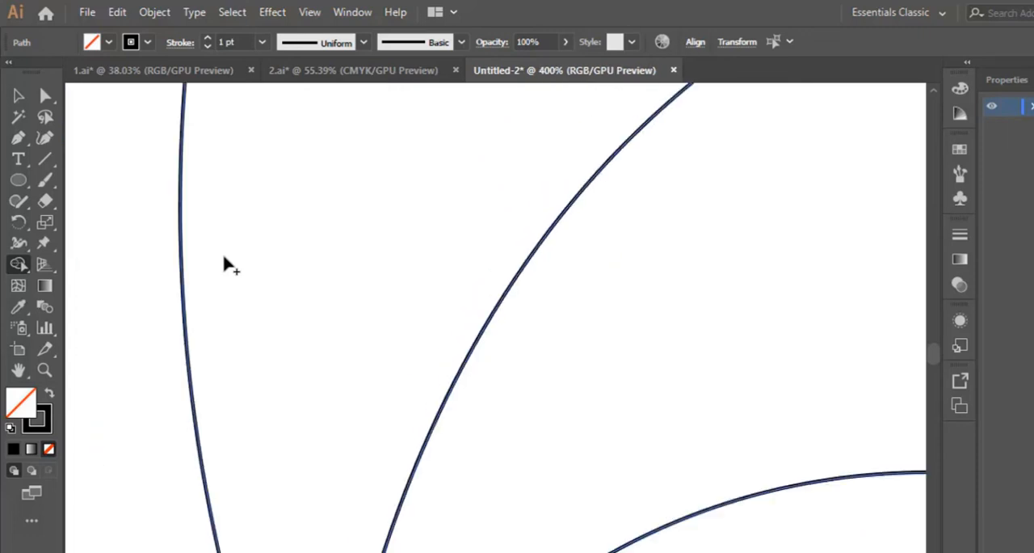
pyautogui.scroll(-3, 231, 267)
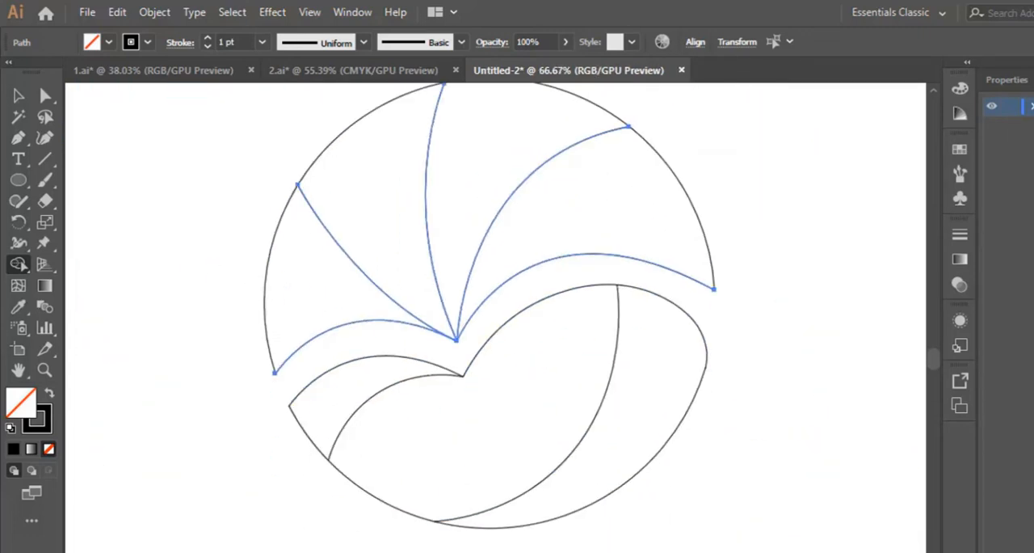
pyautogui.press('v')
pyautogui.click(316, 230)
pyautogui.moveTo(242, 180); pyautogui.dragTo(700, 487)
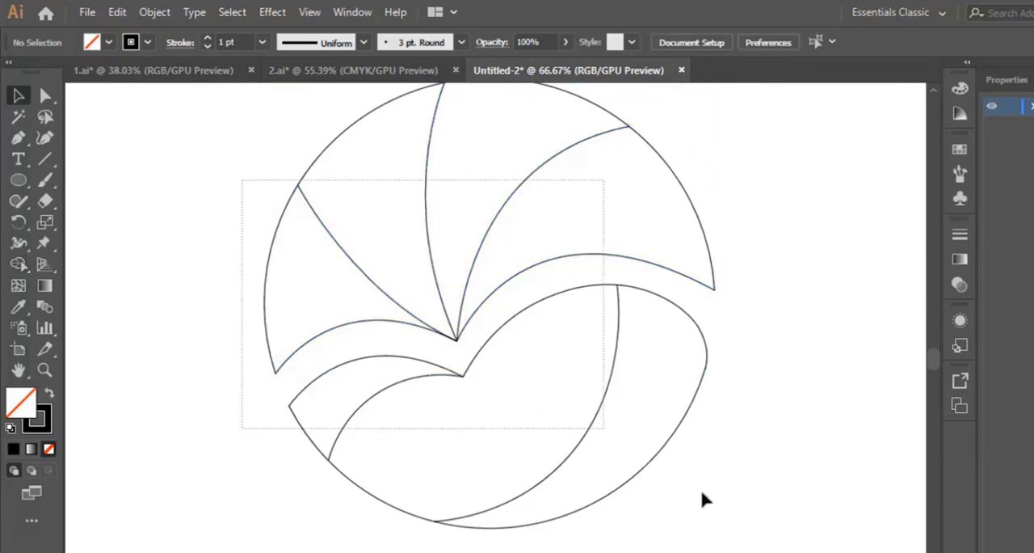
pyautogui.scroll(1, 654, 495)
pyautogui.click(19, 265)
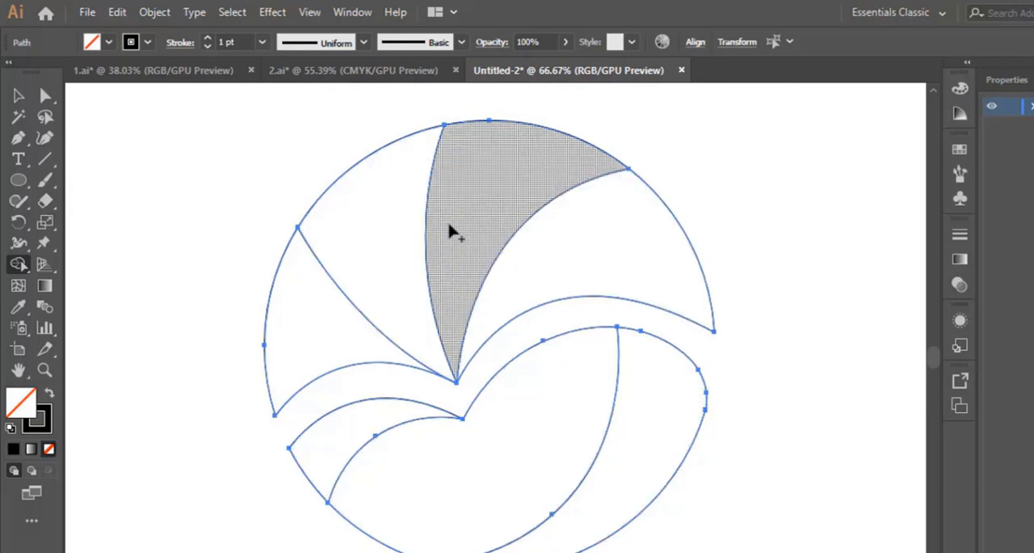
pyautogui.click(16, 95)
pyautogui.click(825, 230)
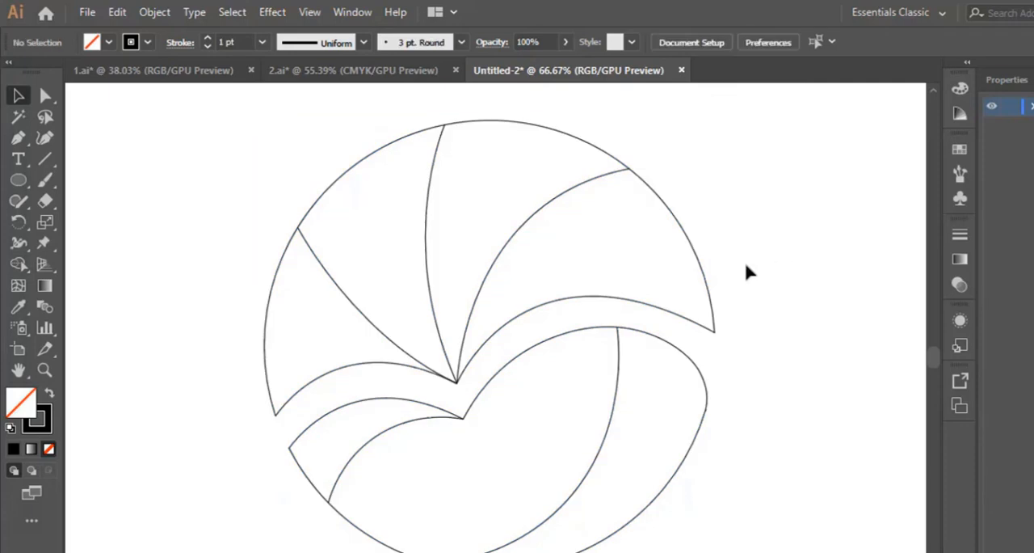